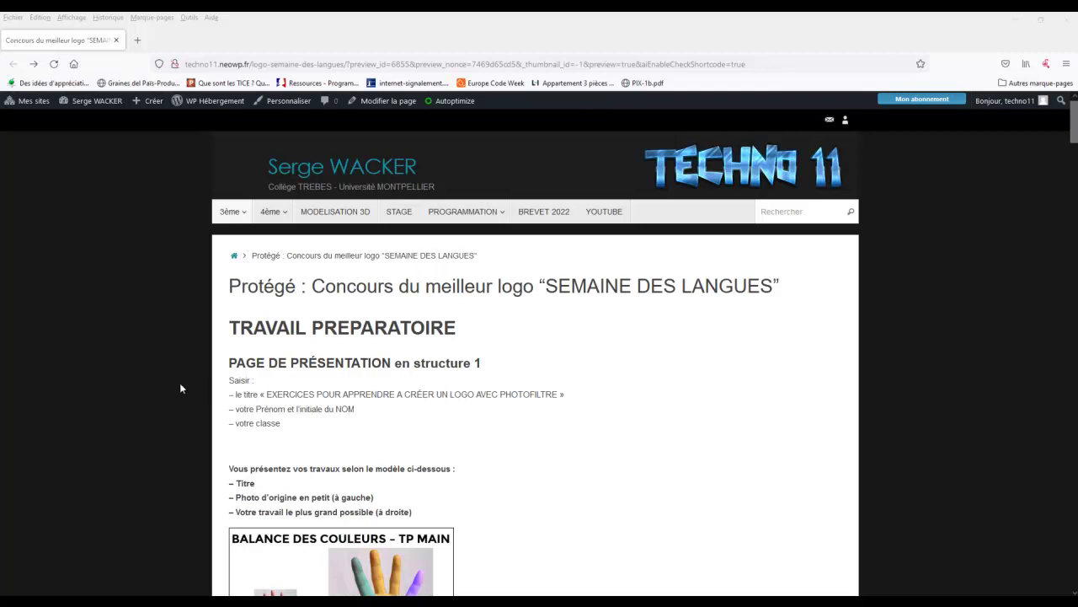
# Step: Open the grey raised-hands image of exercise 1 at full size, copy it, and return to the exercise page
pyautogui.moveTo(229, 361); pyautogui.dragTo(312, 427)
pyautogui.click(620, 459)
pyautogui.scroll(-4, 633, 455)
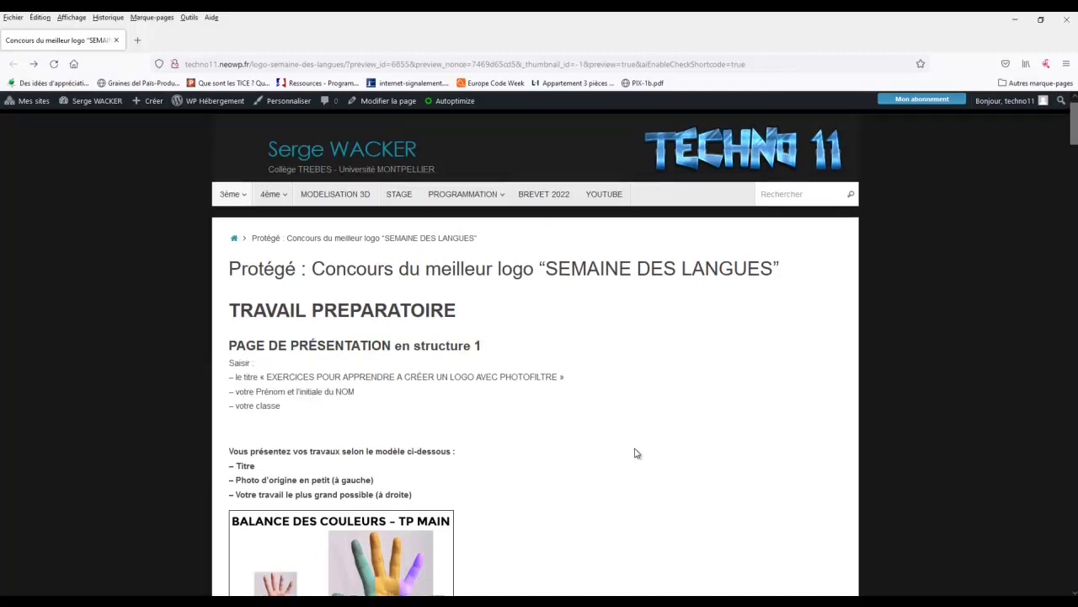
pyautogui.scroll(-3, 634, 455)
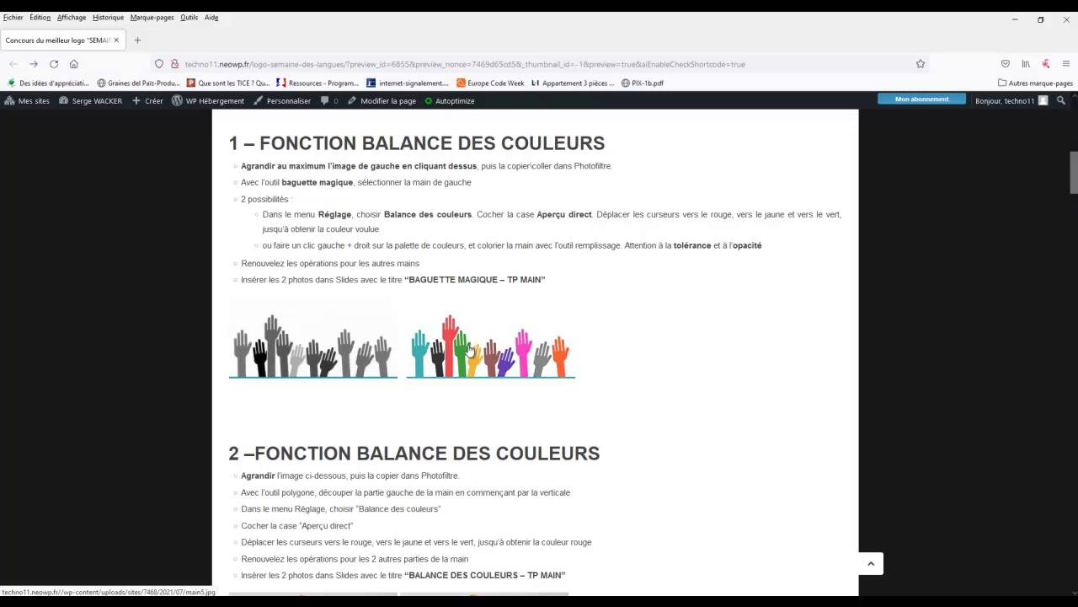
pyautogui.click(340, 357)
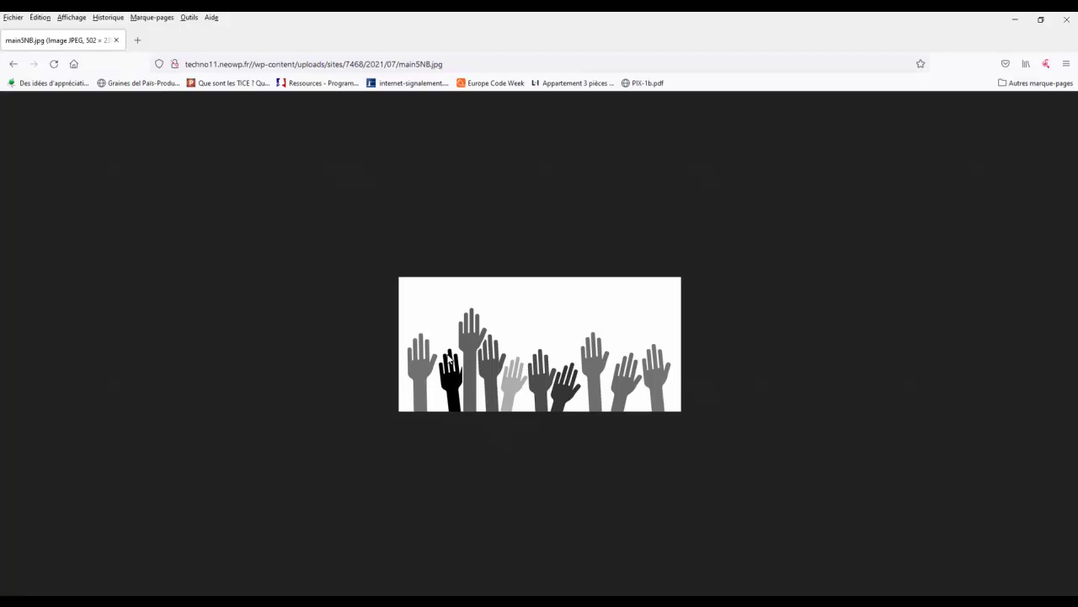
pyautogui.rightClick(449, 356)
pyautogui.click(463, 385)
pyautogui.click(13, 63)
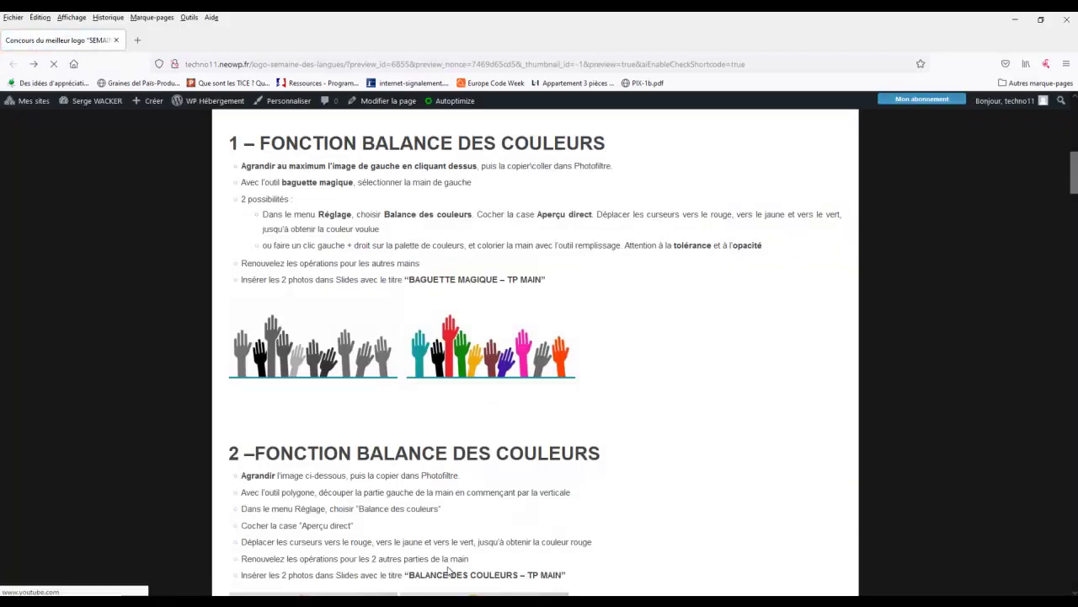
# Step: Switch to PhotoFiltre, paste the copied hands picture as a new image and enlarge its display to 300%
pyautogui.click(346, 560)
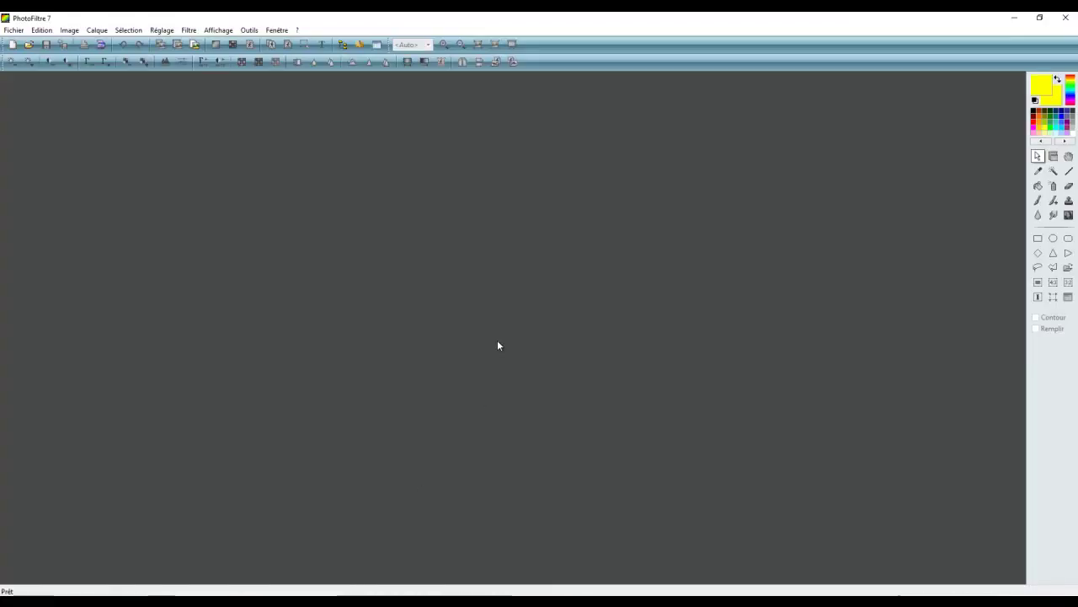
pyautogui.rightClick(498, 307)
pyautogui.click(523, 337)
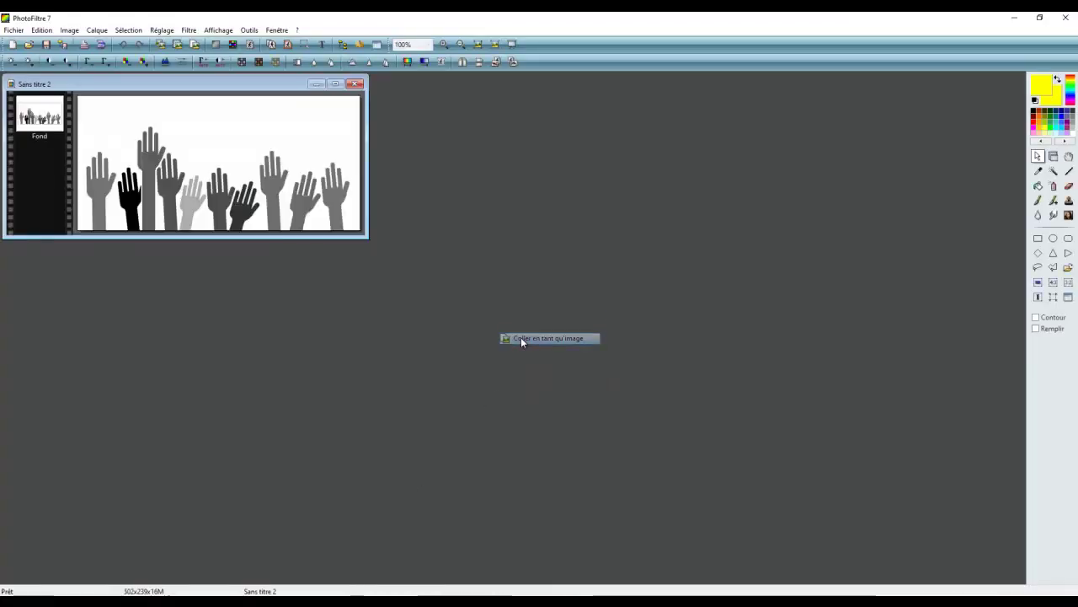
pyautogui.hotkey('ctrl', 'Up')
pyautogui.hotkey('ctrl', 'Up')
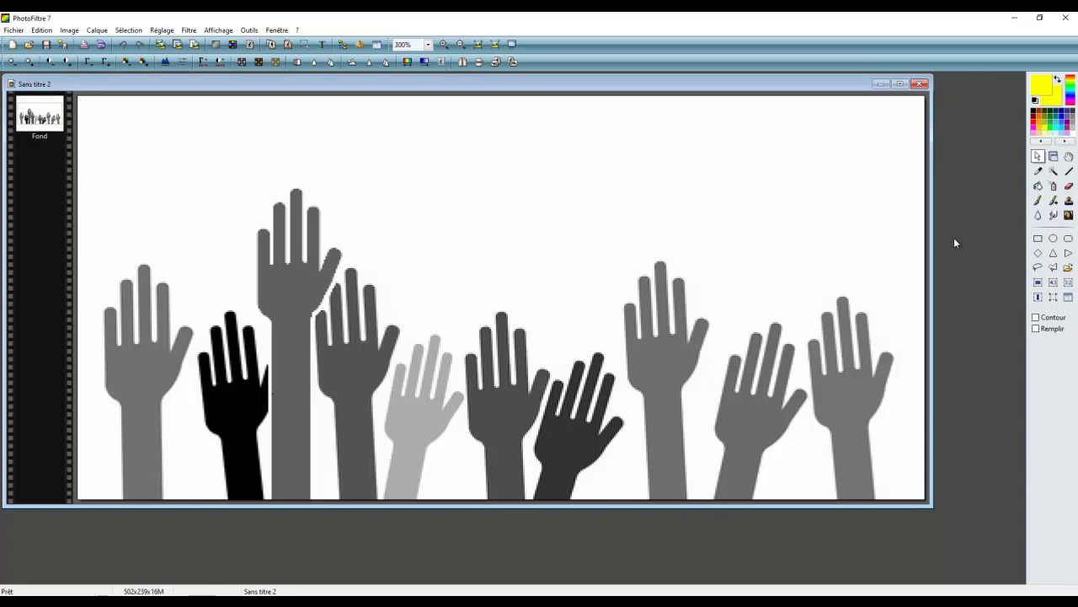
# Step: Select the leftmost hand with the magic wand at tolerance 100 and fill it with yellow
pyautogui.click(1055, 172)
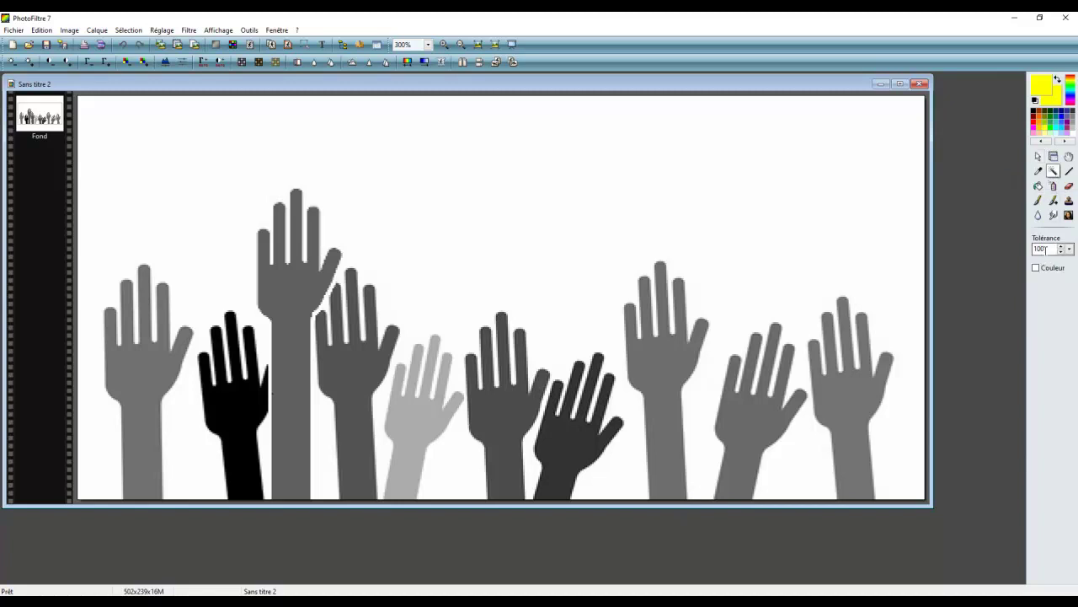
pyautogui.click(141, 374)
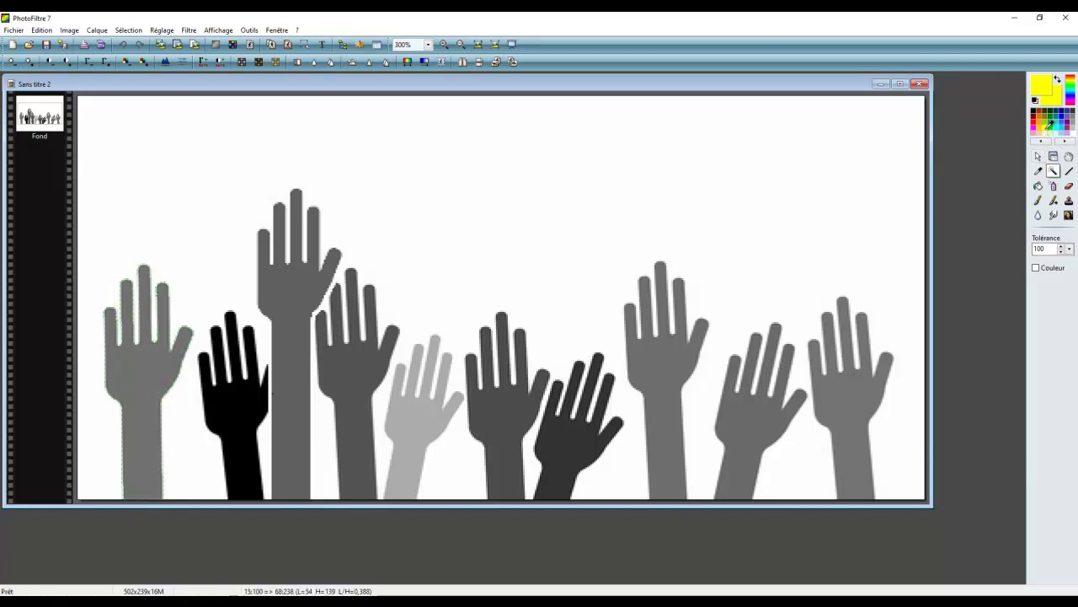
pyautogui.click(1038, 185)
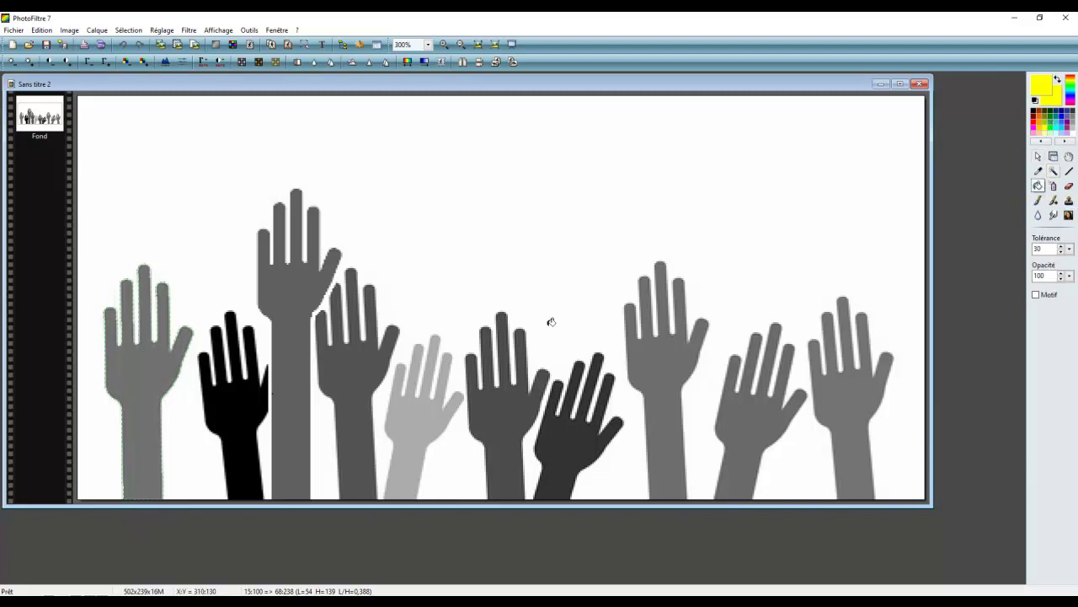
pyautogui.click(149, 367)
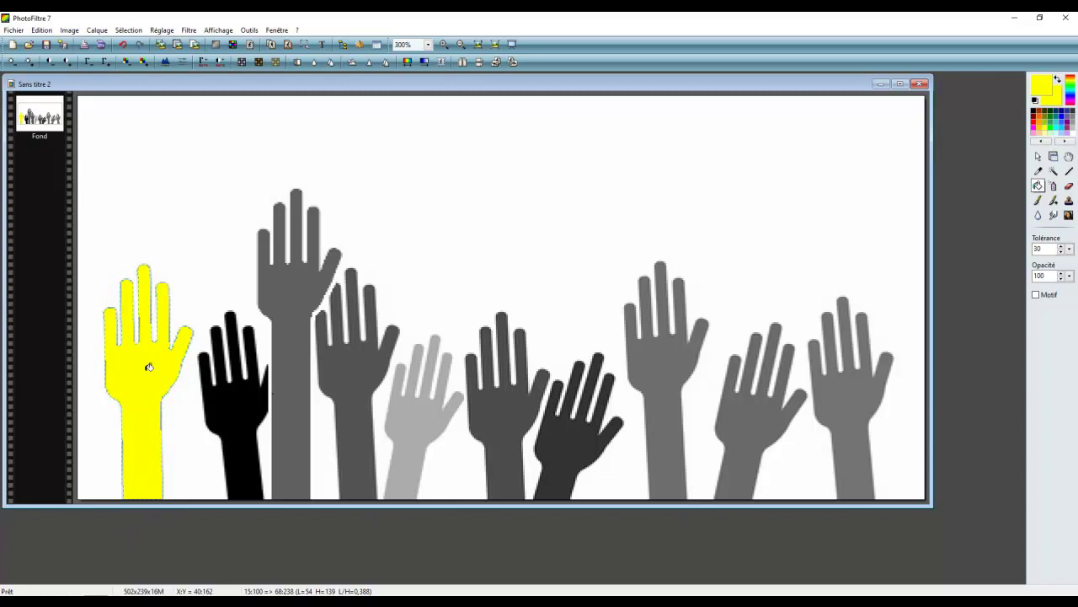
# Step: Select the black second hand with the magic wand and fill it with cyan
pyautogui.click(1054, 171)
pyautogui.click(1055, 173)
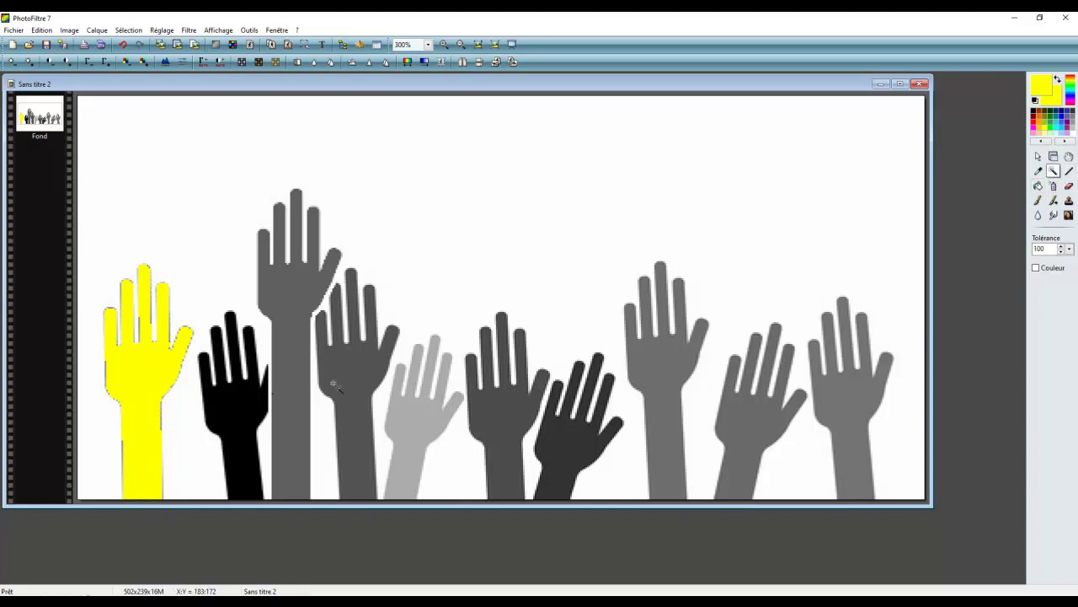
pyautogui.click(245, 403)
pyautogui.click(1061, 122)
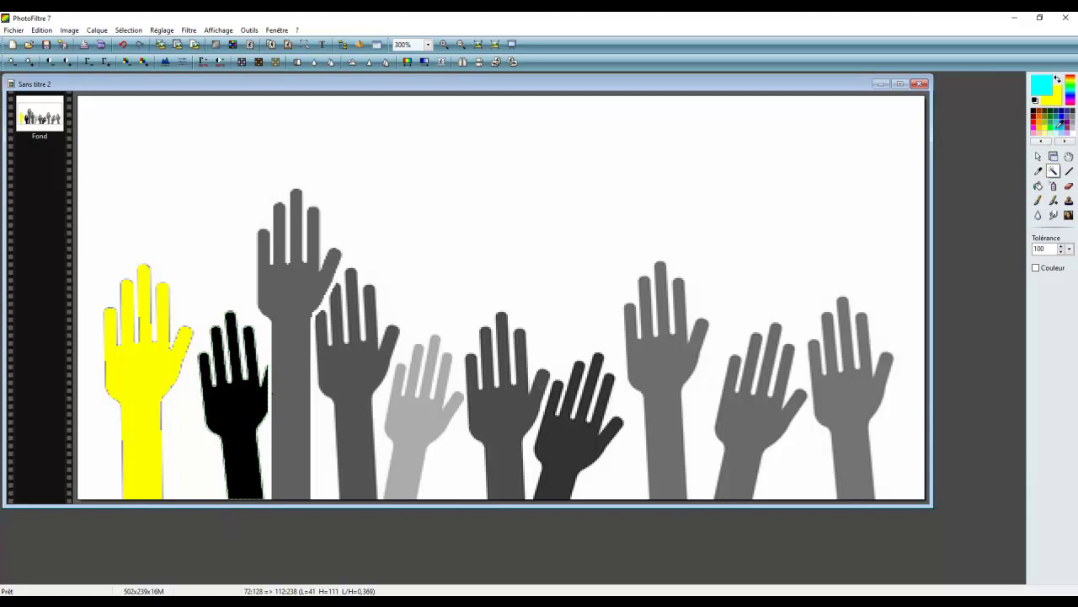
pyautogui.click(1038, 186)
pyautogui.click(238, 397)
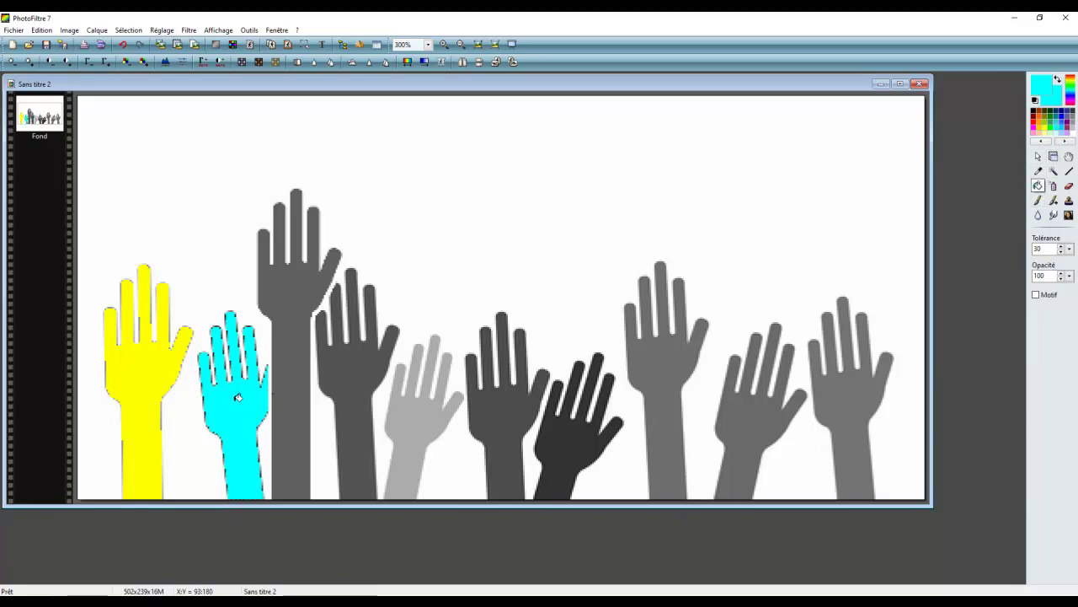
# Step: Switch to the browser and view the coloured model image of exercise 1 at full size
pyautogui.click(282, 594)
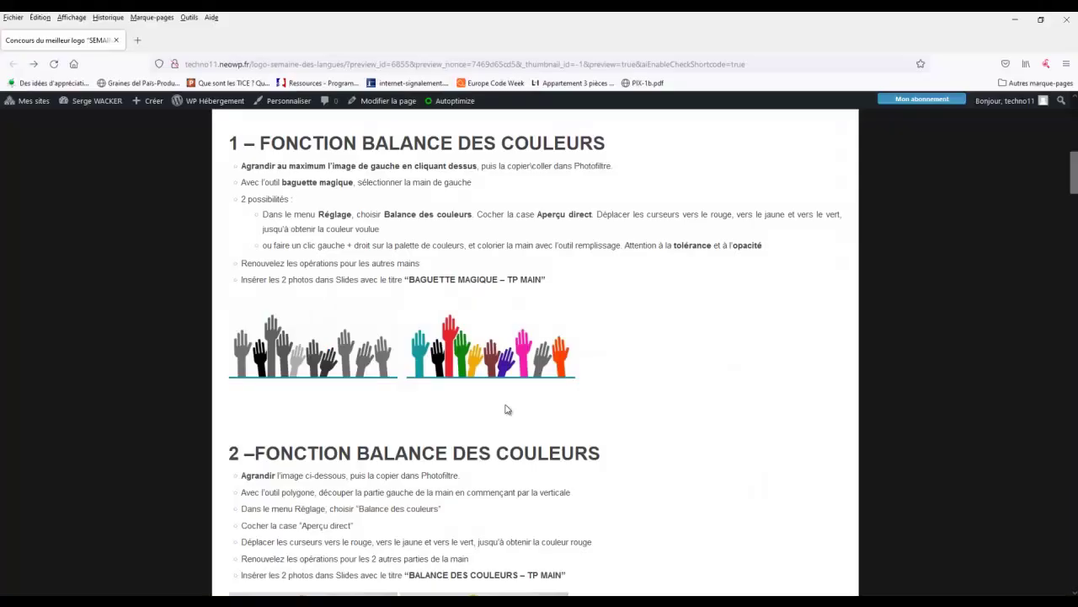
pyautogui.click(498, 381)
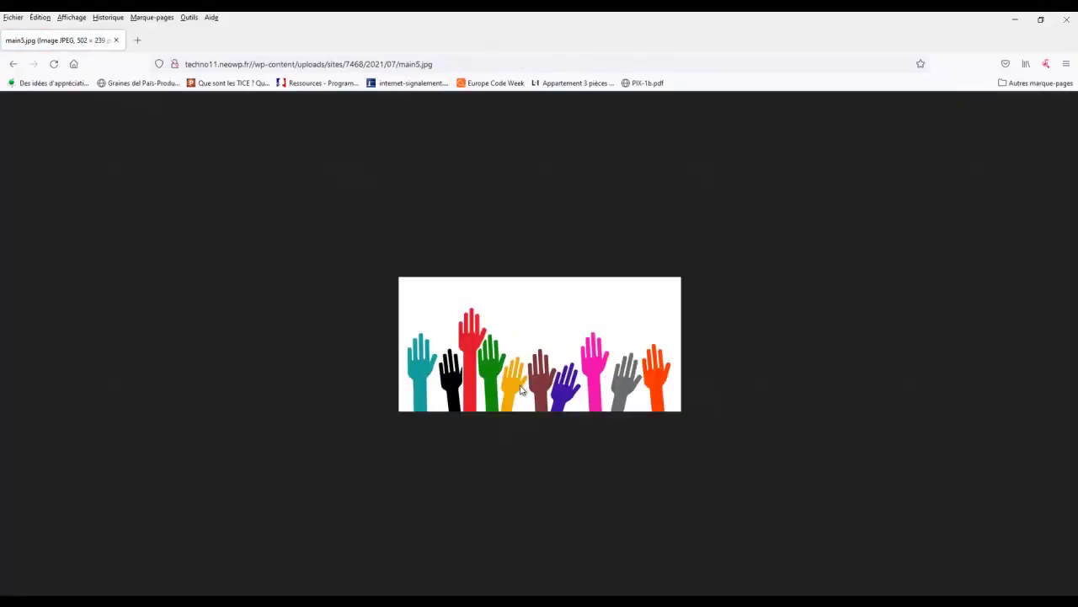
pyautogui.hotkey('alt', 'Left')
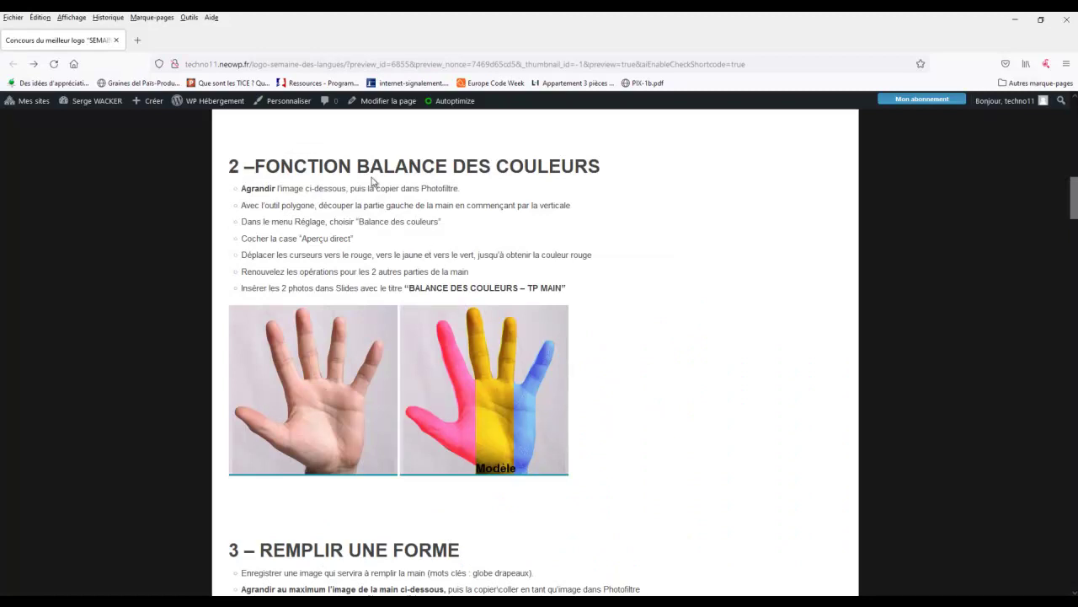
# Step: Open the uncoloured hand photo of exercise 2, copy it, and return to the exercise page
pyautogui.moveTo(360, 166); pyautogui.dragTo(538, 166)
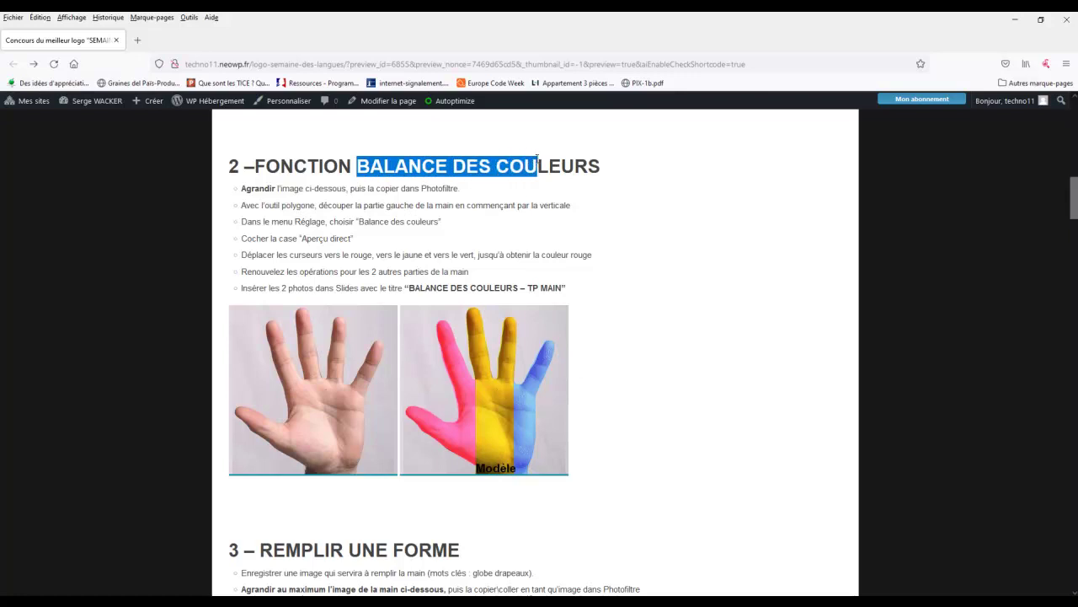
pyautogui.click(361, 350)
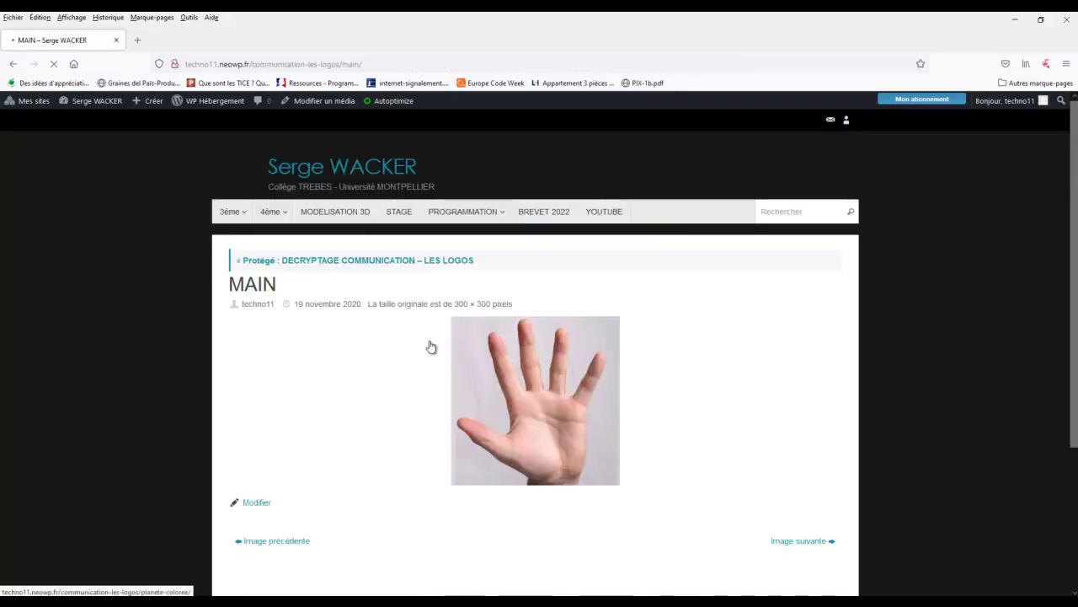
pyautogui.rightClick(511, 373)
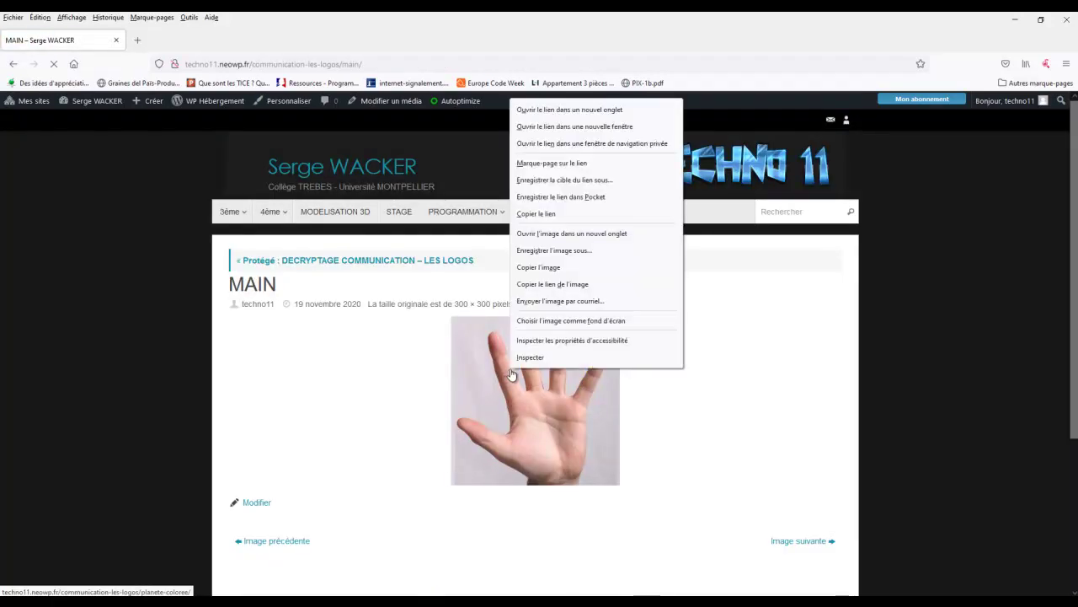
pyautogui.click(559, 267)
pyautogui.click(12, 63)
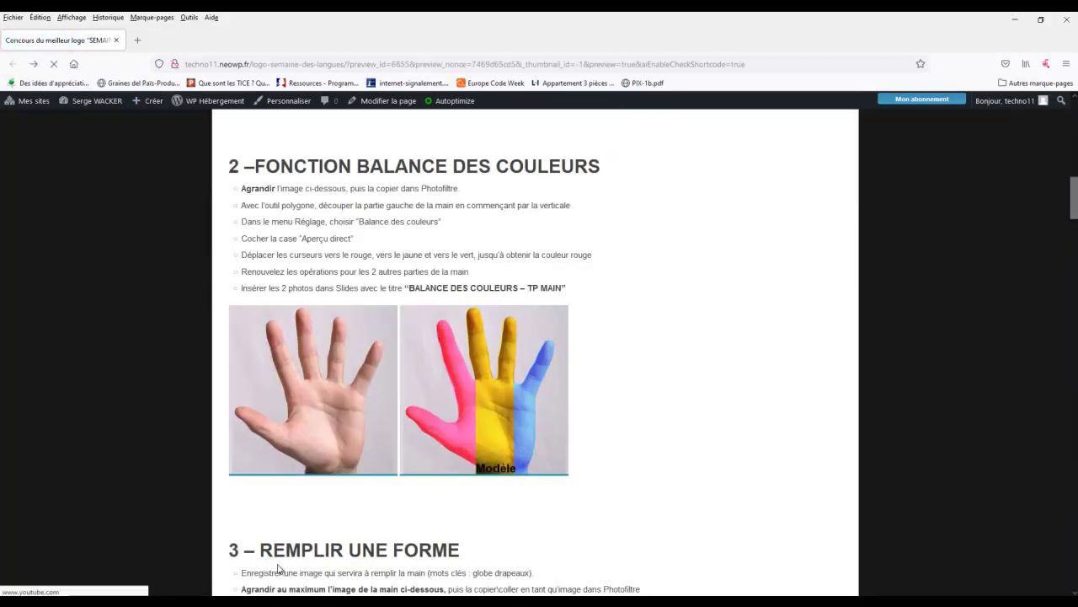
# Step: Switch to PhotoFiltre, paste the copied hand photo as a new image and display it at 200%
pyautogui.hotkey('alt', 'Tab')
pyautogui.rightClick(386, 285)
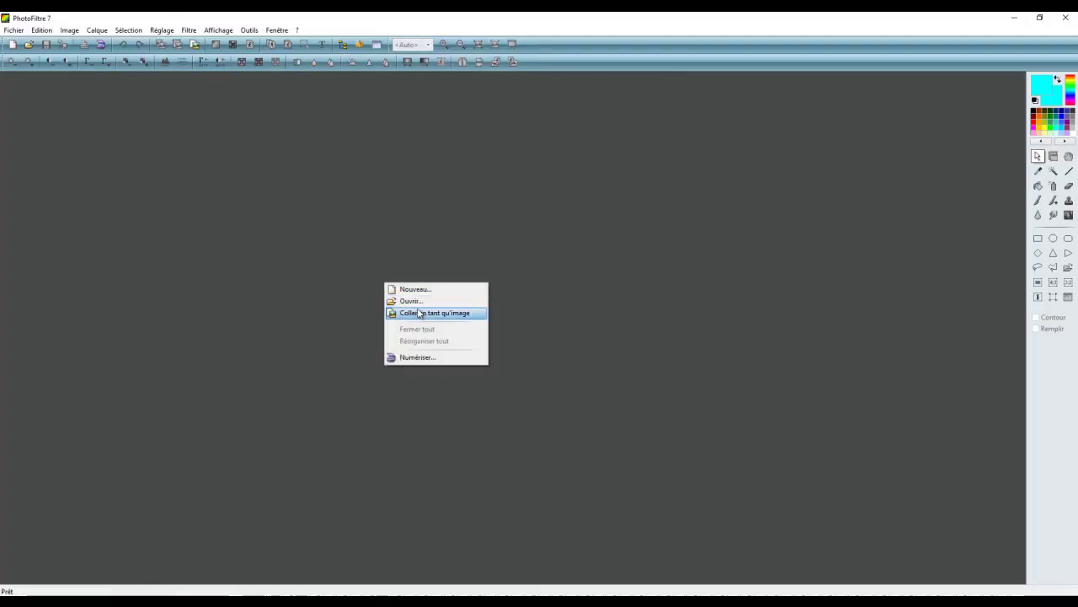
pyautogui.click(417, 313)
pyautogui.scroll(1, 343, 306)
pyautogui.scroll(1, 377, 309)
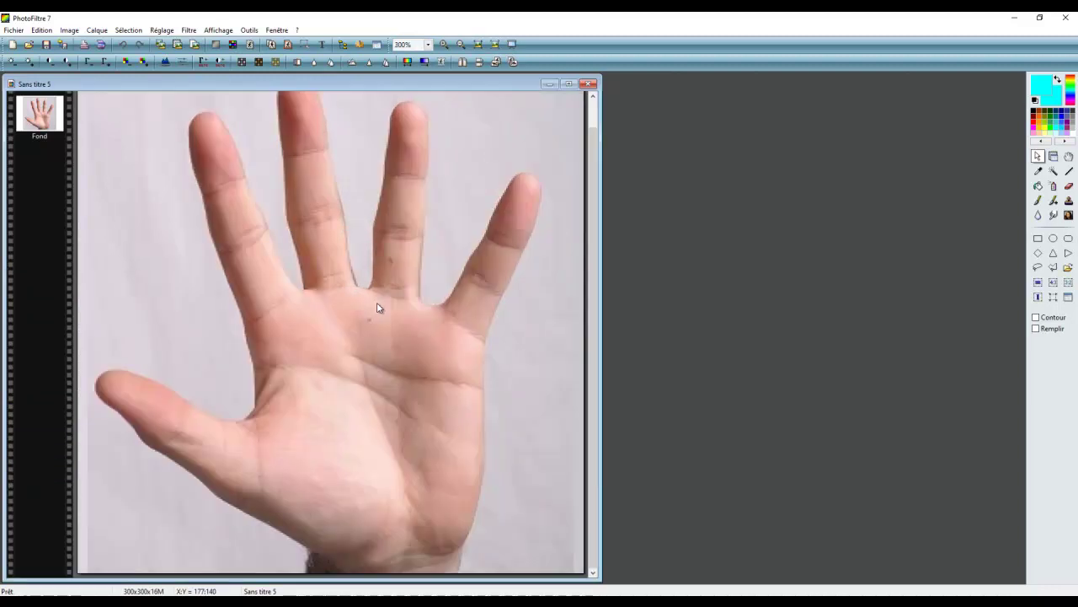
pyautogui.scroll(-1, 464, 315)
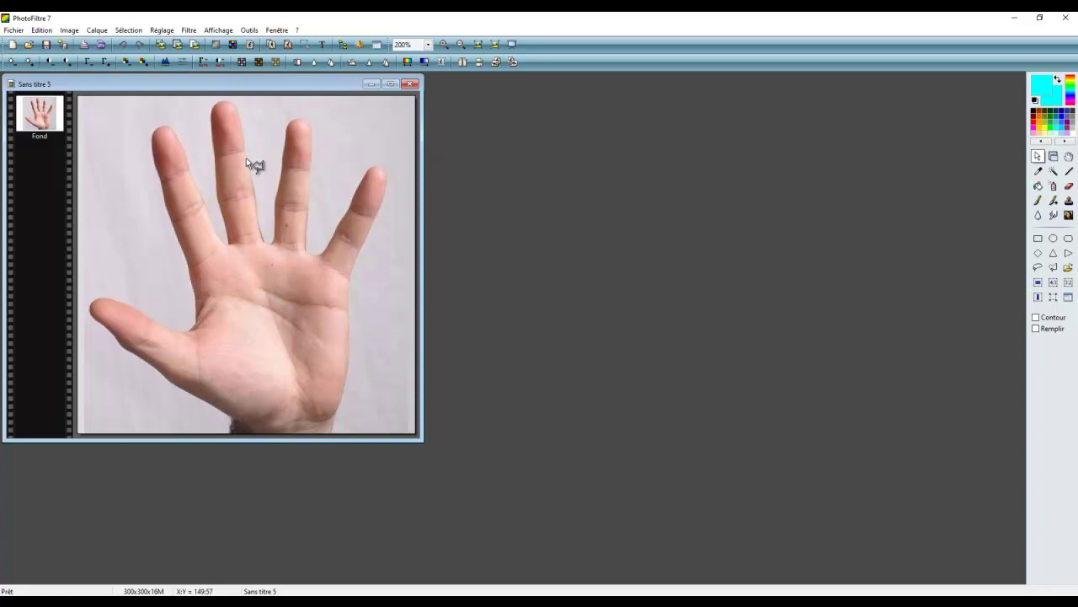
# Step: Outline the left part of the hand, from the thumb to the middle finger, and apply a colour balance with Bleu at -88%
pyautogui.moveTo(246, 157)
pyautogui.mouseDown()
pyautogui.moveTo(239, 257)
pyautogui.moveTo(263, 375)
pyautogui.moveTo(242, 384)
pyautogui.moveTo(246, 438)
pyautogui.moveTo(211, 404)
pyautogui.moveTo(146, 379)
pyautogui.moveTo(237, 112)
pyautogui.mouseUp()
pyautogui.moveTo(246, 149); pyautogui.dragTo(250, 162)
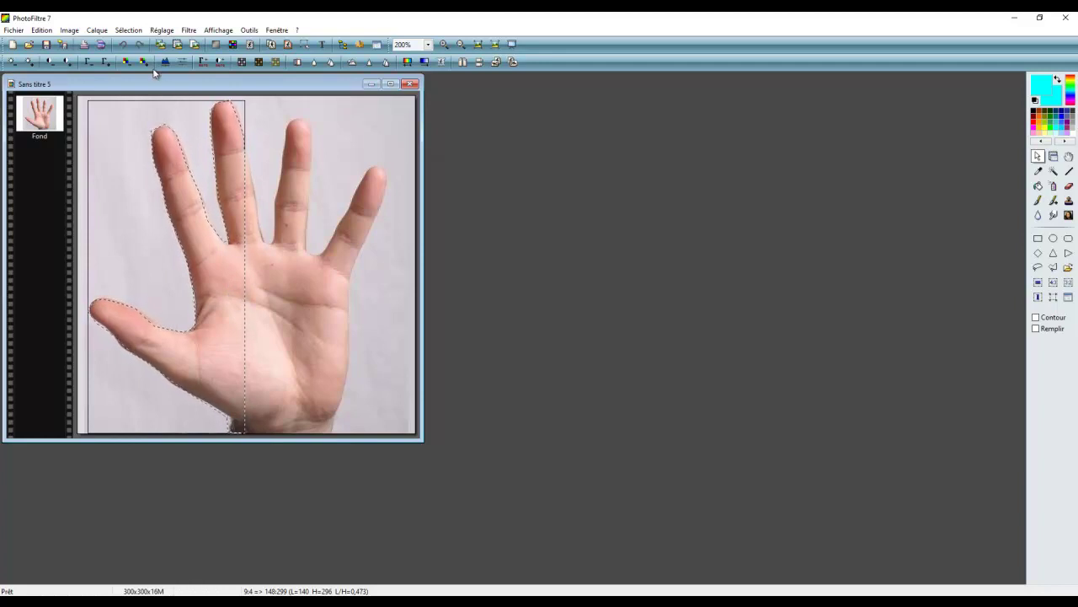
pyautogui.click(162, 31)
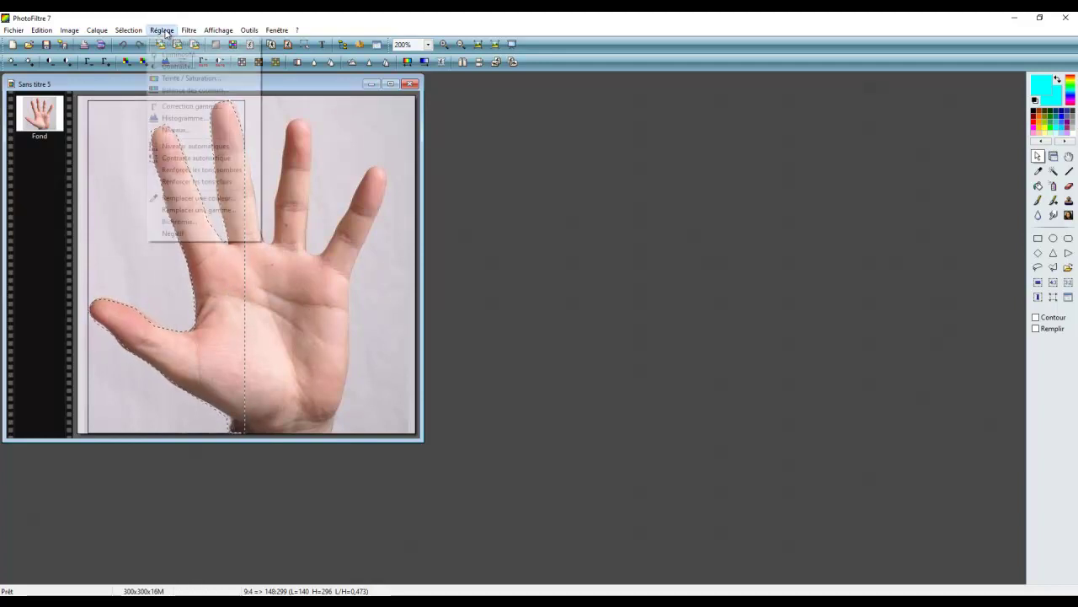
pyautogui.click(205, 91)
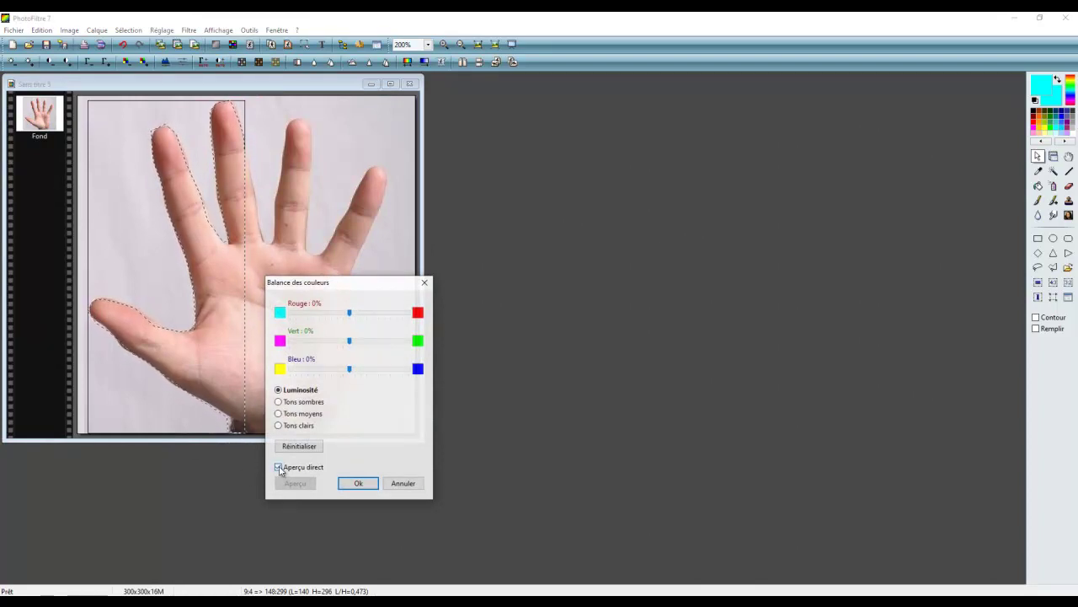
pyautogui.moveTo(342, 314)
pyautogui.mouseDown()
pyautogui.moveTo(404, 319)
pyautogui.moveTo(349, 315)
pyautogui.mouseUp()
pyautogui.moveTo(349, 371); pyautogui.dragTo(297, 378)
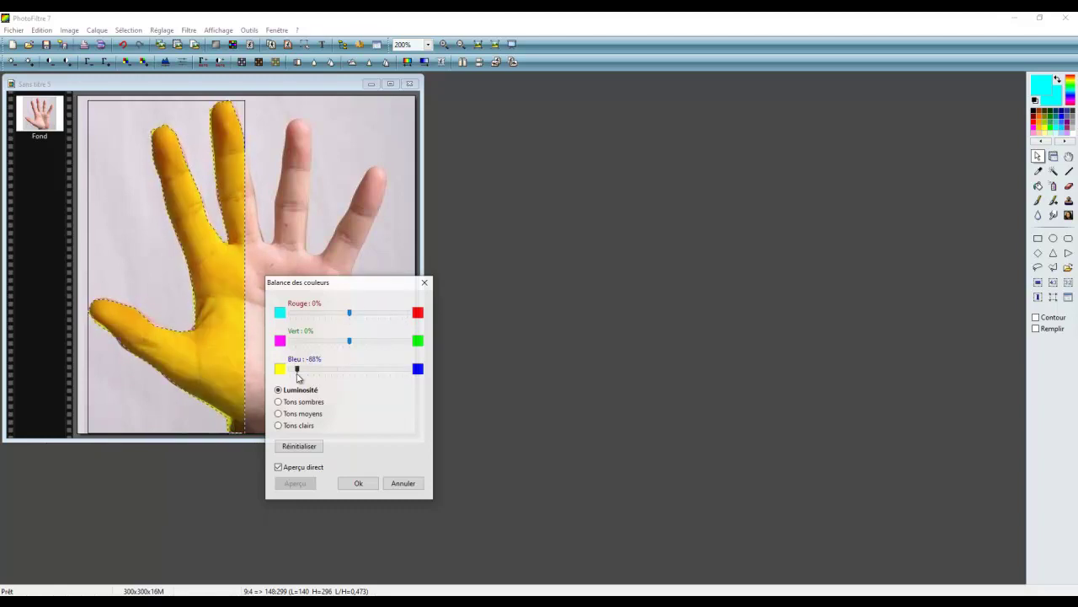
pyautogui.click(358, 484)
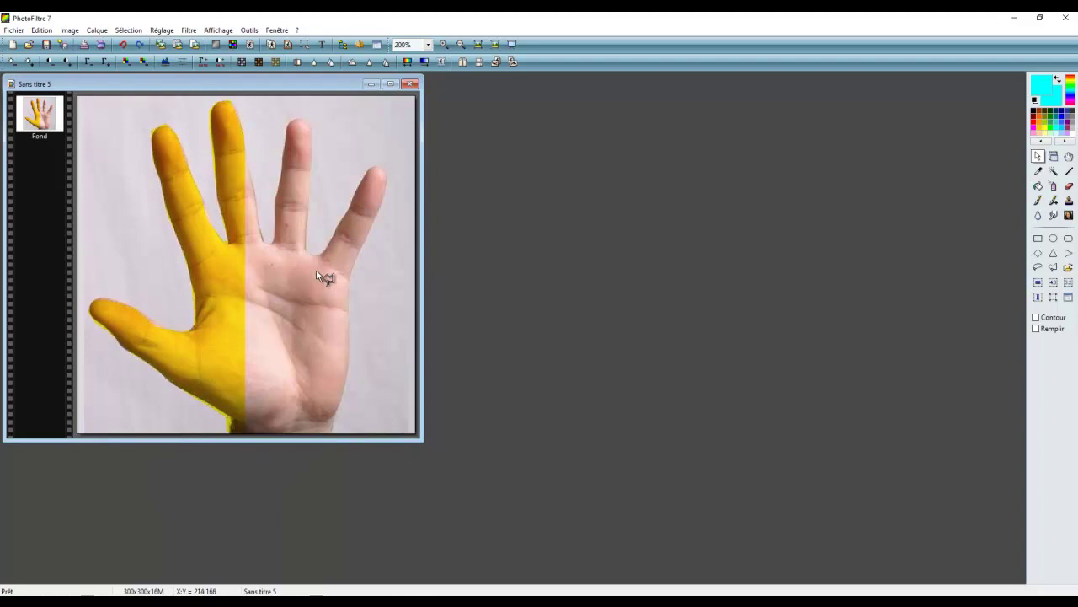
# Step: Outline the middle strip of the hand, including the ring finger, and apply a colour balance with Rouge at -25% and Bleu at 70%
pyautogui.moveTo(314, 255); pyautogui.dragTo(317, 433)
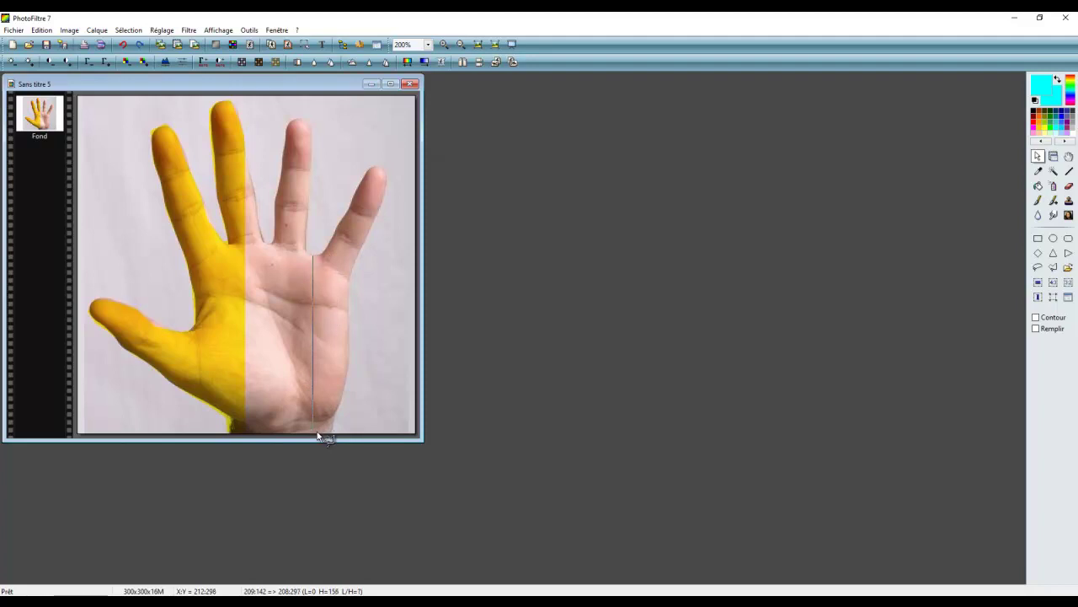
pyautogui.moveTo(313, 420)
pyautogui.mouseDown()
pyautogui.moveTo(252, 437)
pyautogui.moveTo(251, 158)
pyautogui.moveTo(329, 254)
pyautogui.mouseUp()
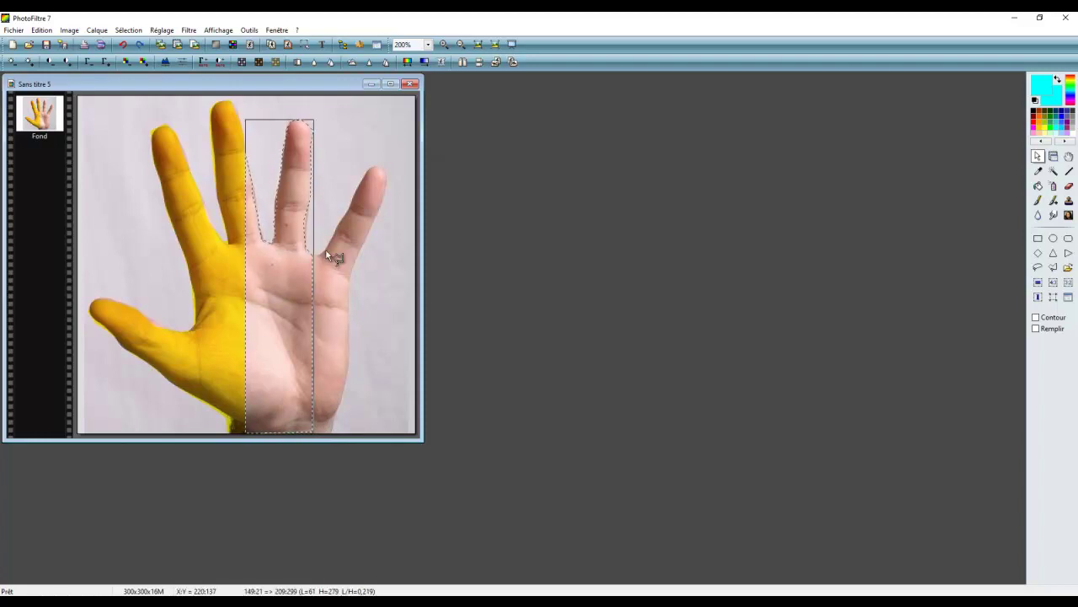
pyautogui.click(164, 31)
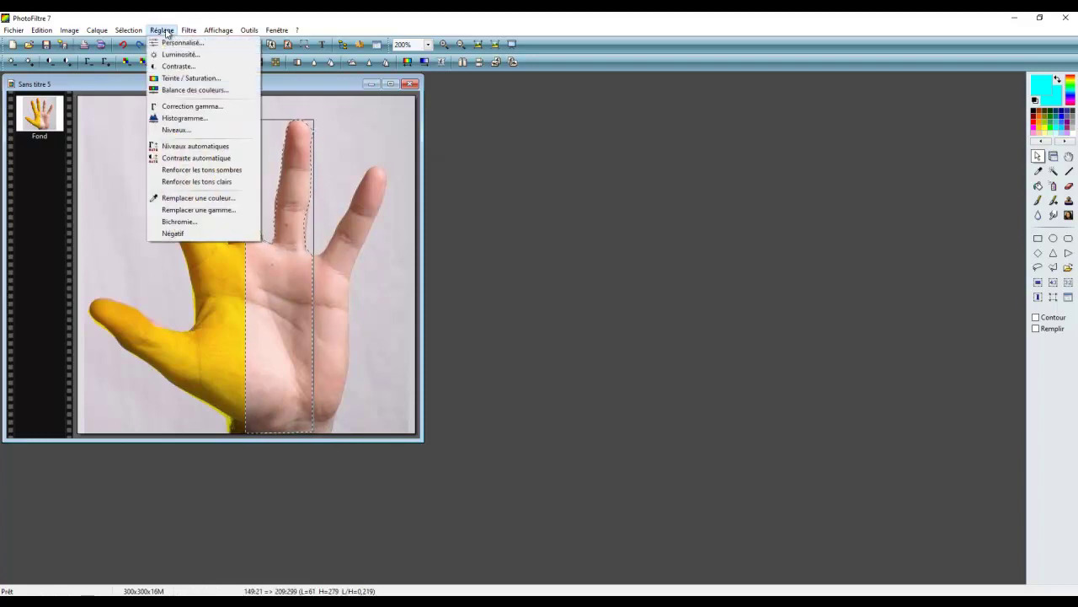
pyautogui.click(193, 90)
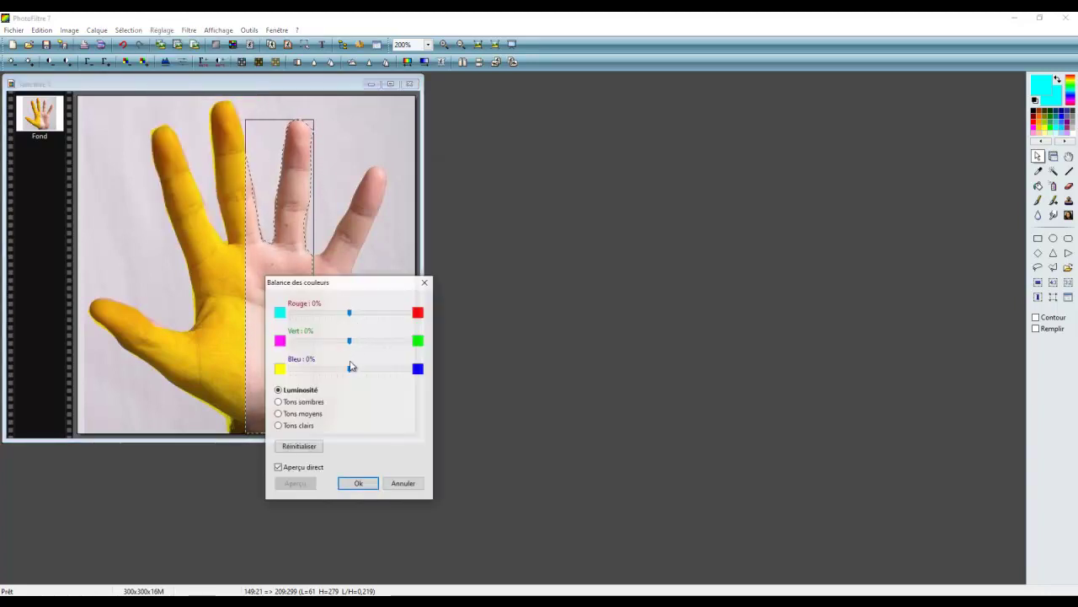
pyautogui.moveTo(350, 374); pyautogui.dragTo(392, 373)
pyautogui.click(343, 313)
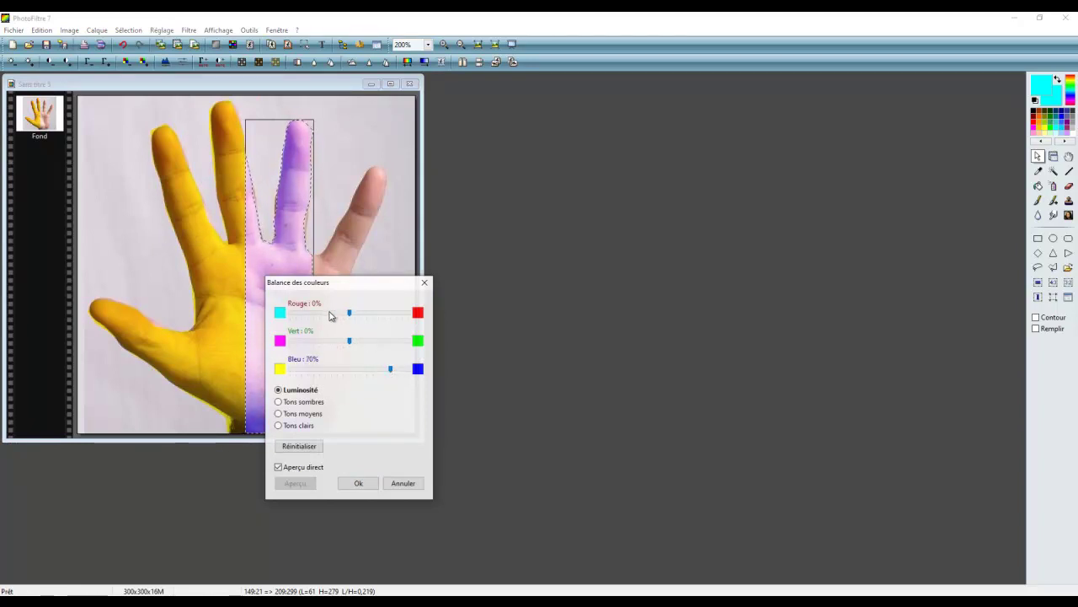
pyautogui.click(321, 314)
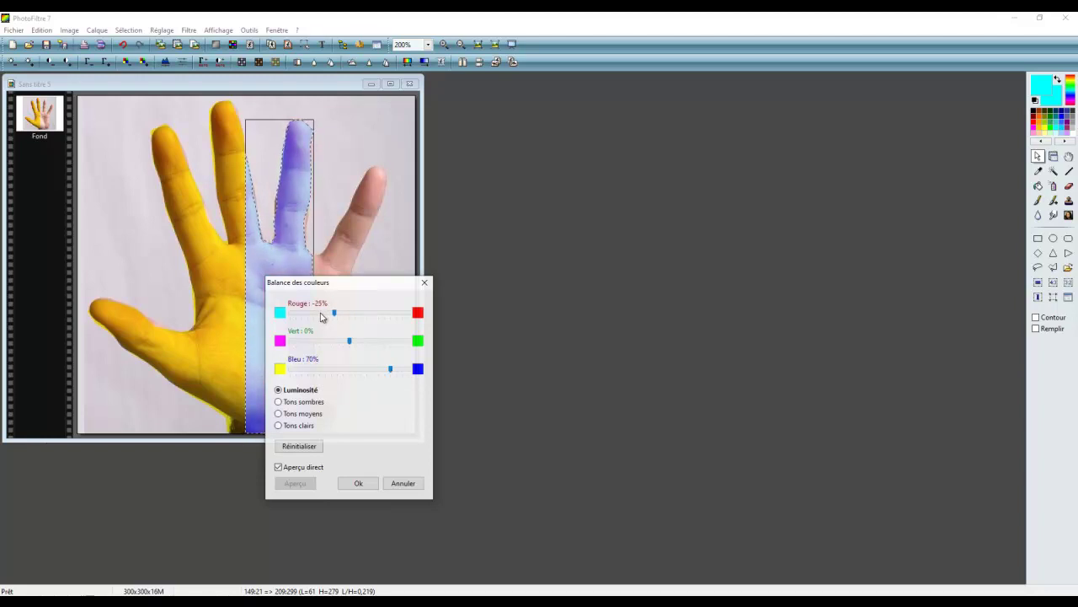
pyautogui.click(359, 482)
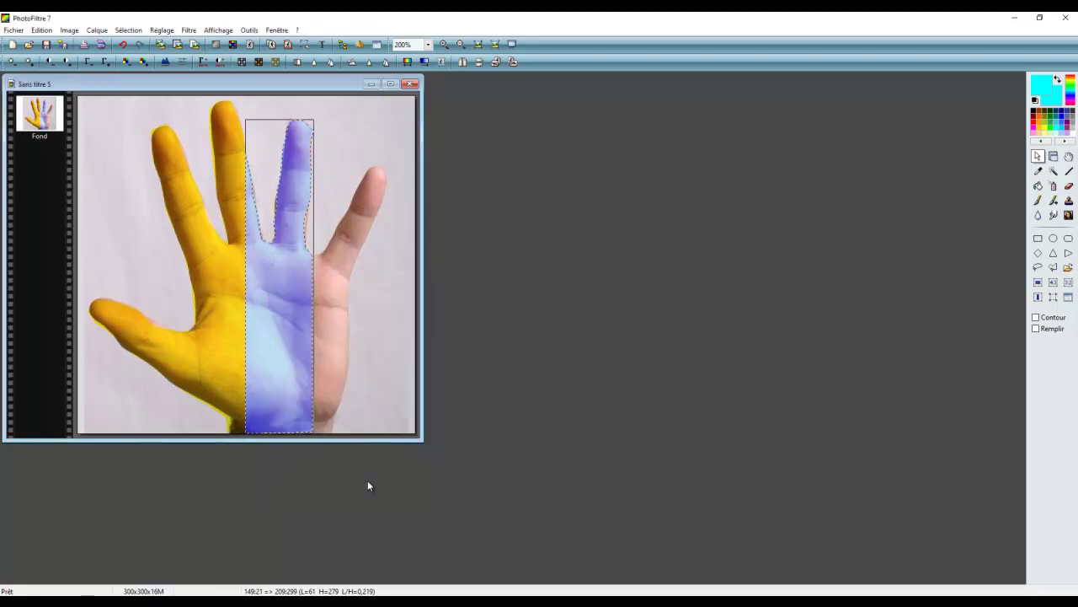
pyautogui.click(356, 363)
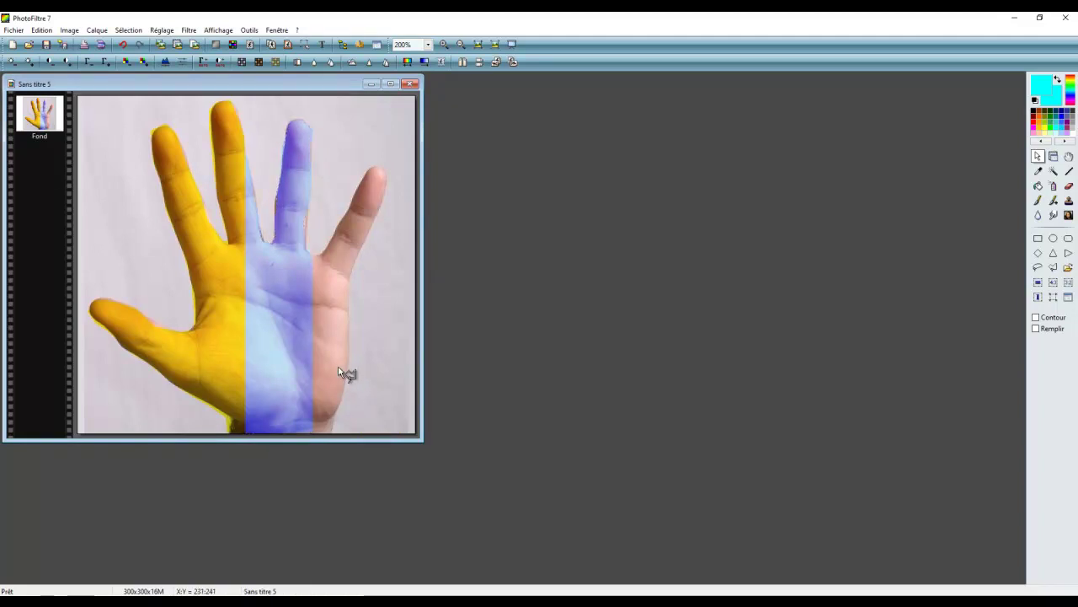
# Step: Switch to the browser, open the flag globe image of exercise 3 and save it as 1 in Téléchargements
pyautogui.hotkey('alt', 'Tab')
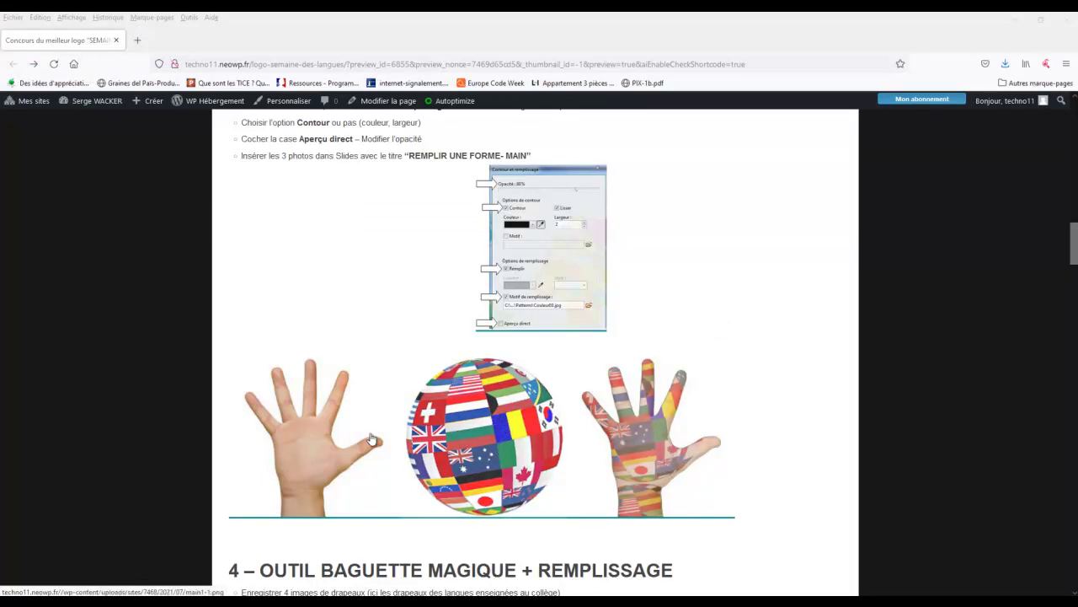
pyautogui.click(474, 426)
pyautogui.rightClick(548, 325)
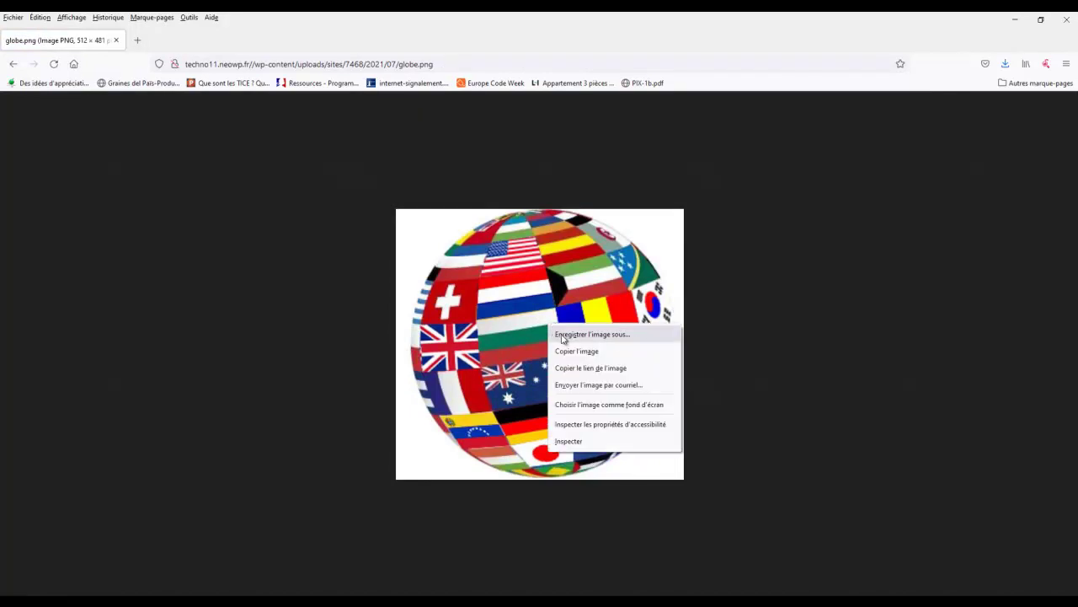
pyautogui.click(563, 334)
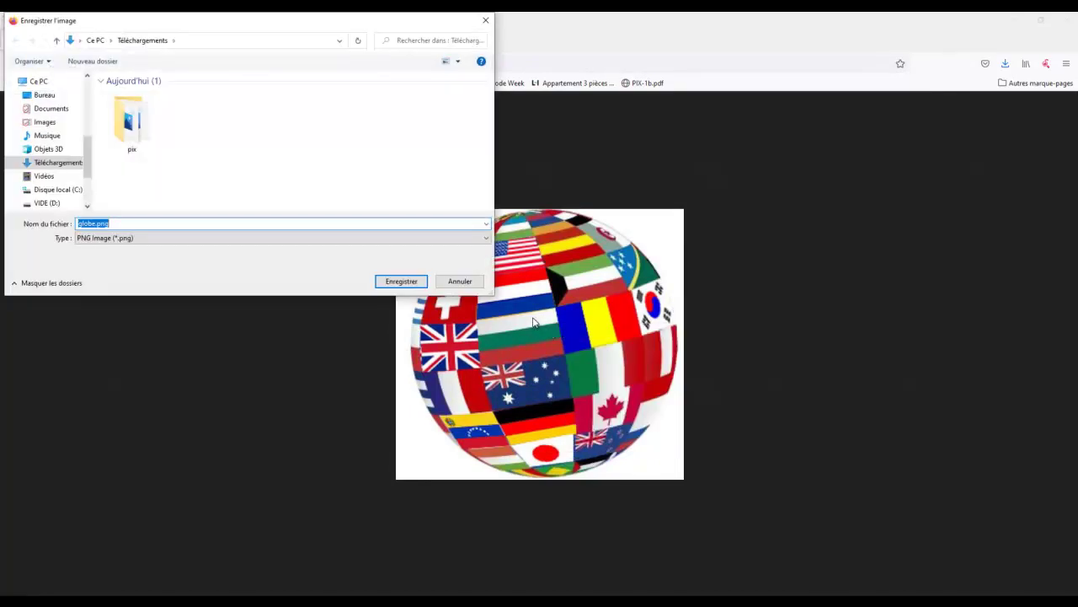
pyautogui.write('1')
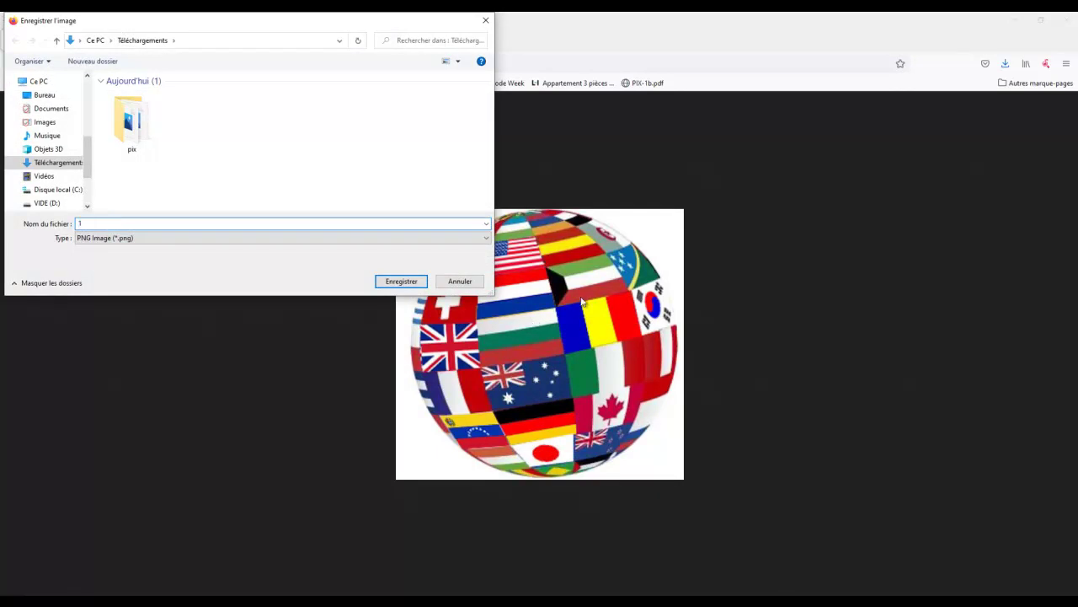
pyautogui.click(402, 282)
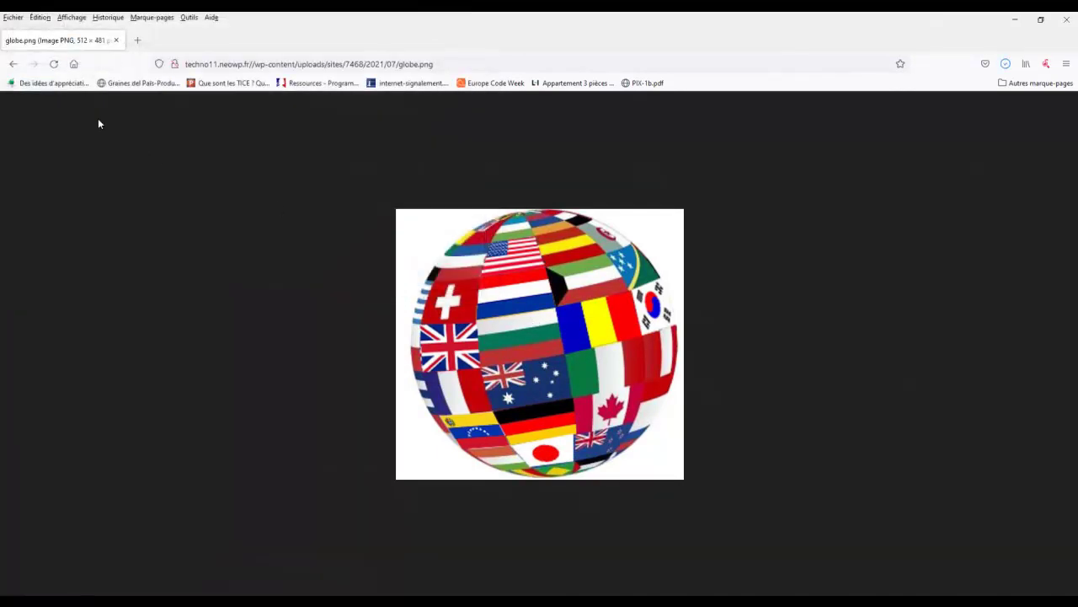
# Step: Copy the plain hand photo of exercise 3 from the exercise page and paste it as a new image in PhotoFiltre
pyautogui.click(13, 64)
pyautogui.click(310, 416)
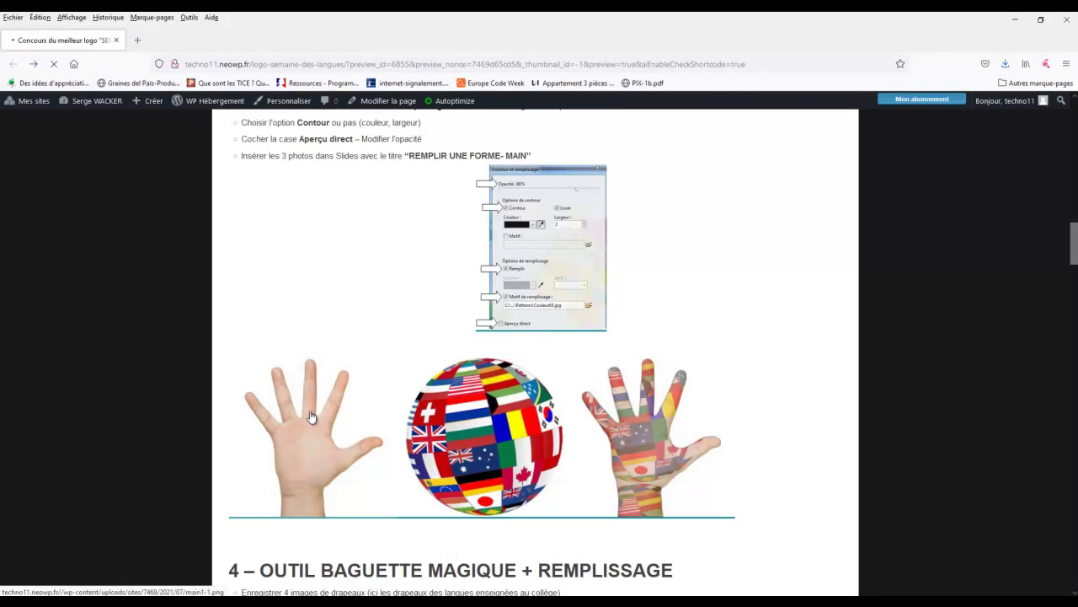
pyautogui.rightClick(519, 378)
pyautogui.click(540, 406)
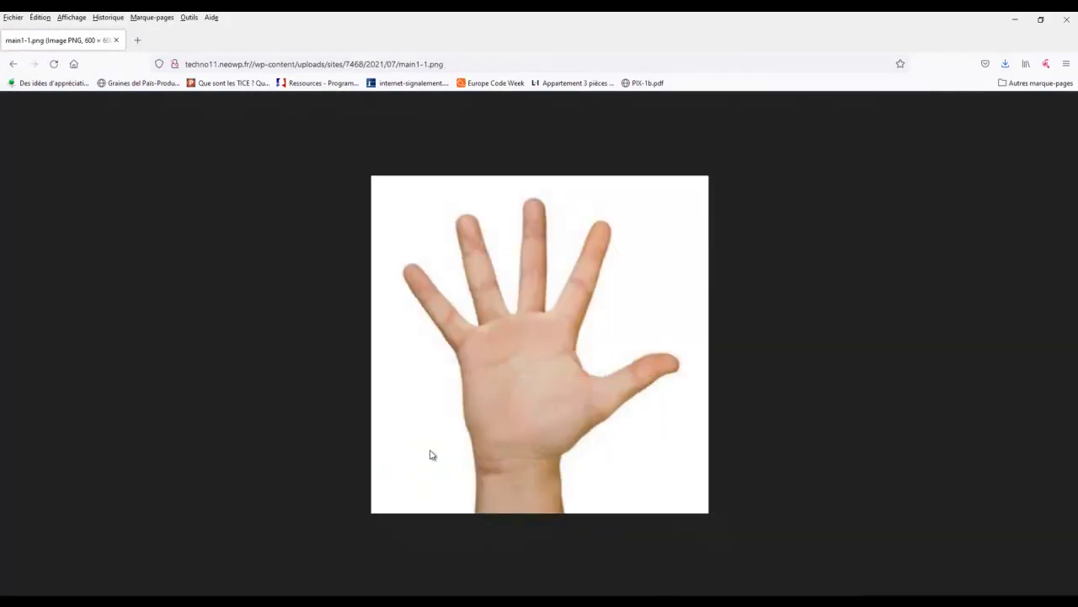
pyautogui.click(332, 593)
pyautogui.hotkey('ctrl', 'shift', 'v')
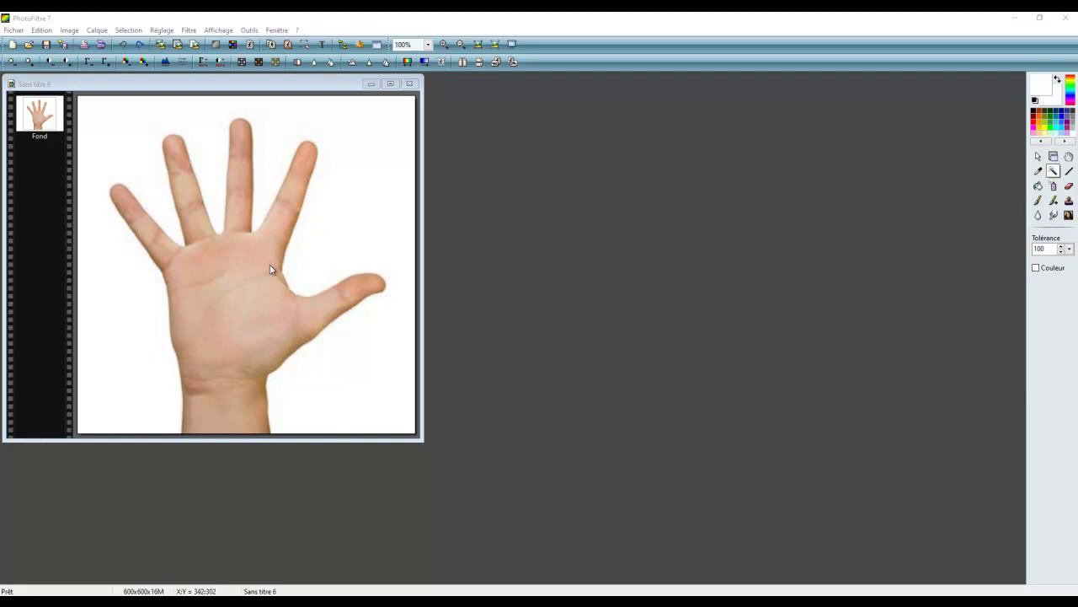
pyautogui.click(1058, 173)
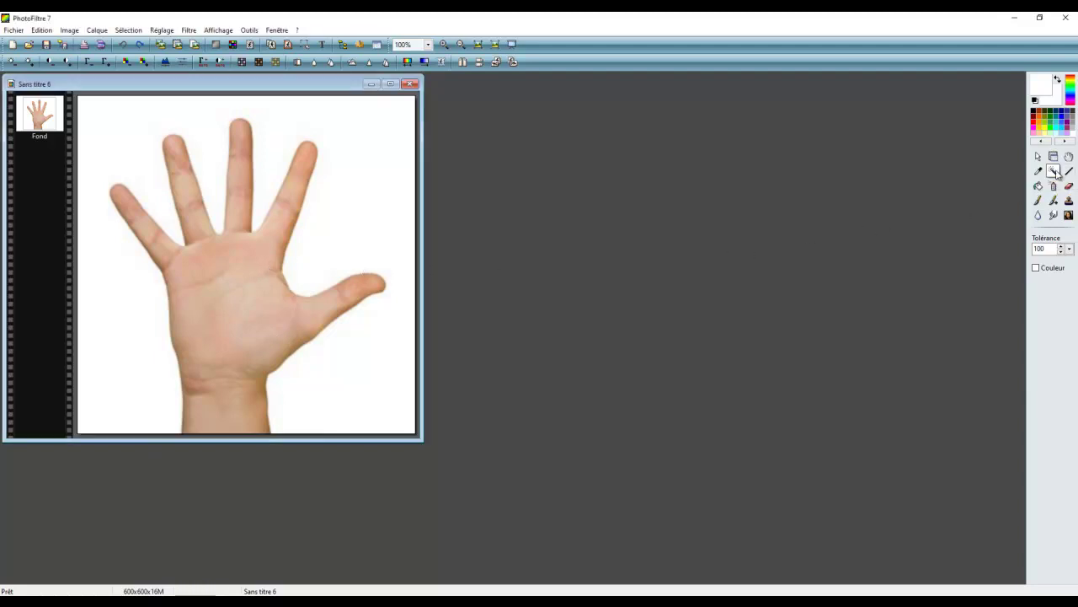
pyautogui.click(375, 222)
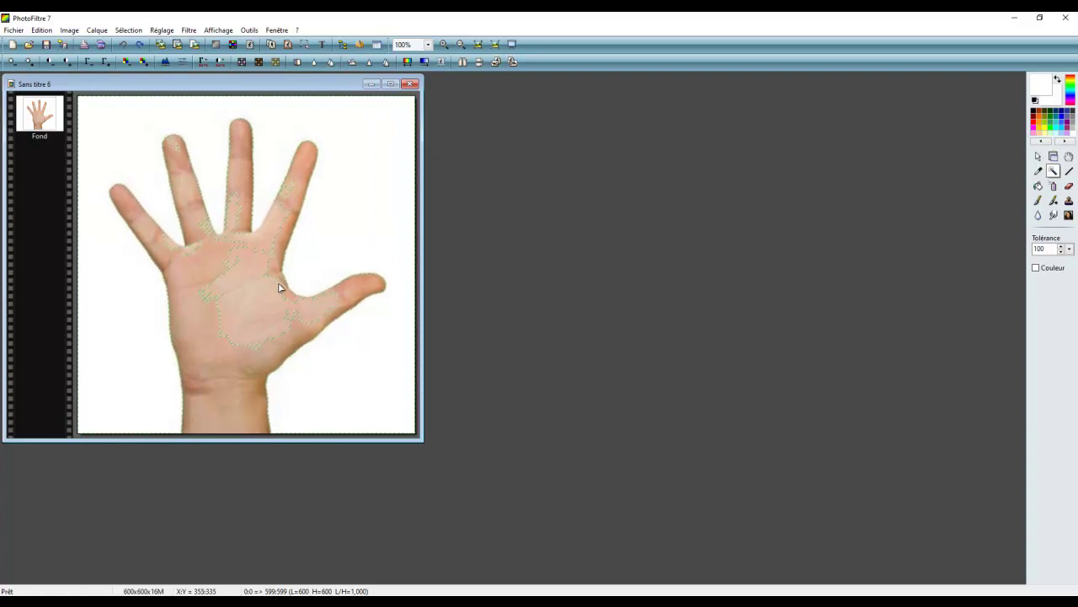
pyautogui.hotkey('ctrl', 'd')
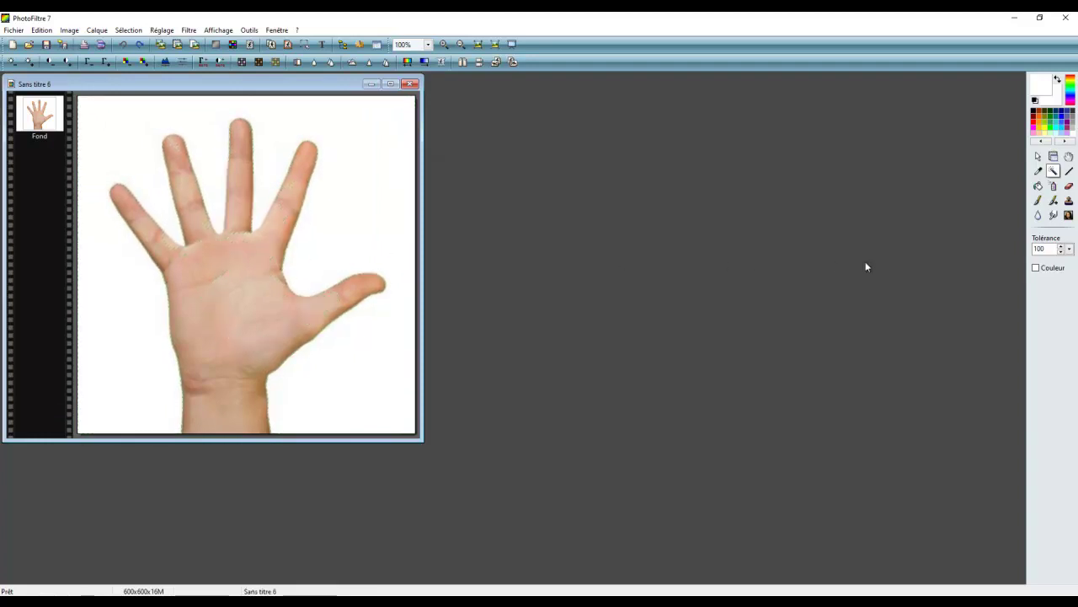
# Step: Select the white background with the magic wand at a tolerance of 50 and invert the selection onto the hand
pyautogui.doubleClick(1045, 249)
pyautogui.write('50')
pyautogui.click(381, 221)
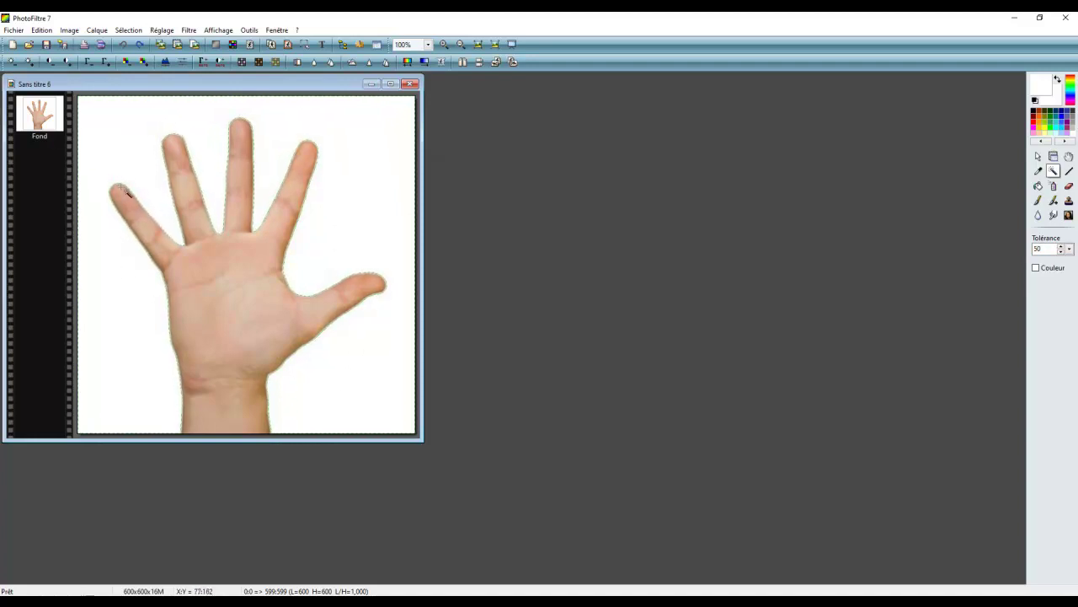
pyautogui.click(129, 31)
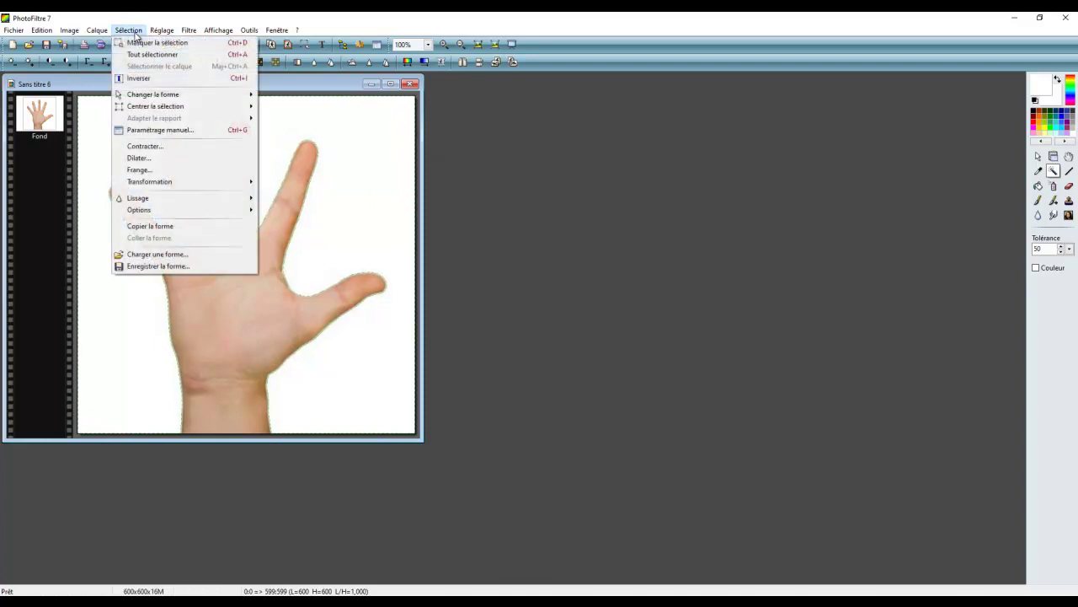
pyautogui.click(138, 79)
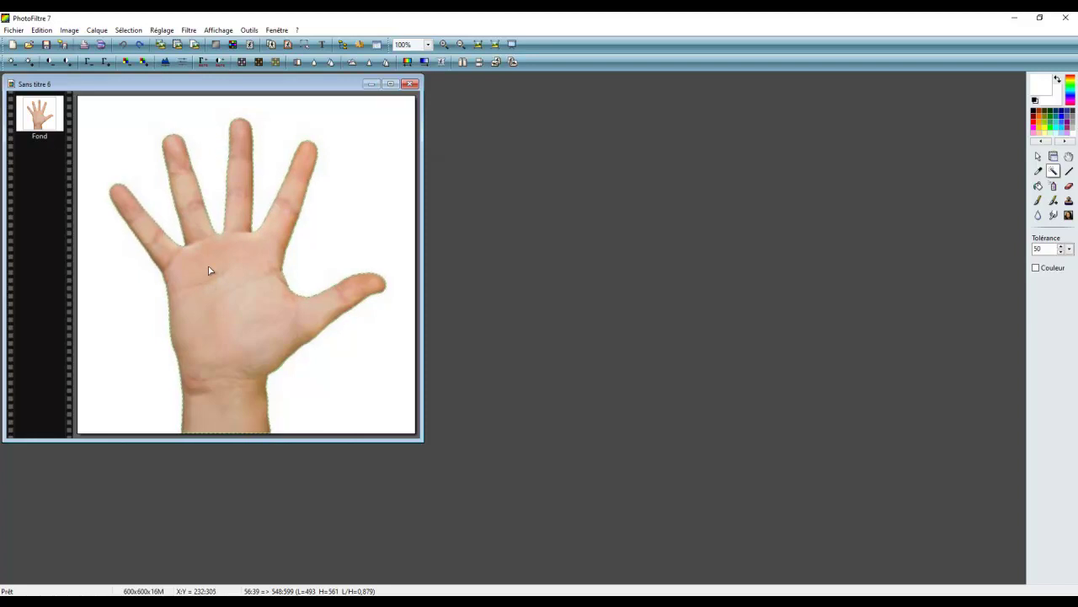
# Step: Start Contour et remplissage on the selected hand and set the black outline's width to 2
pyautogui.click(42, 29)
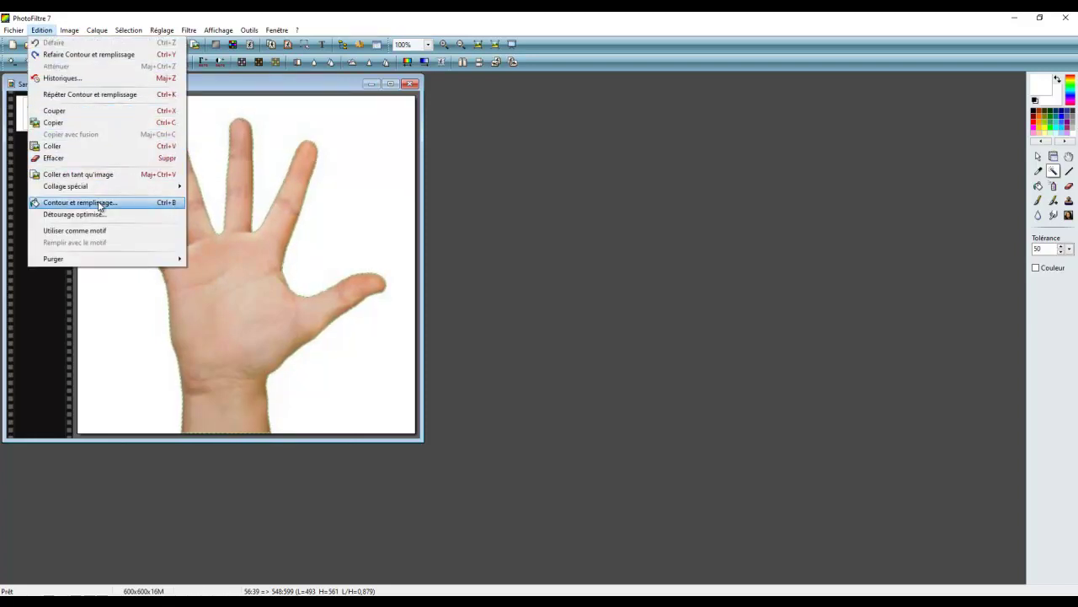
pyautogui.click(99, 205)
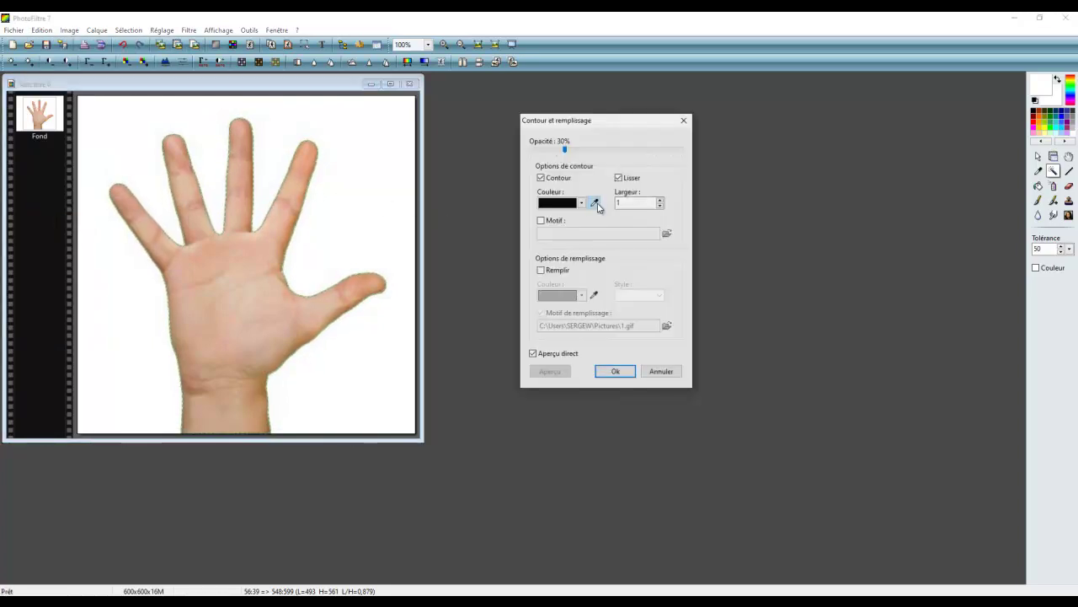
pyautogui.click(661, 201)
pyautogui.click(661, 201)
pyautogui.click(662, 201)
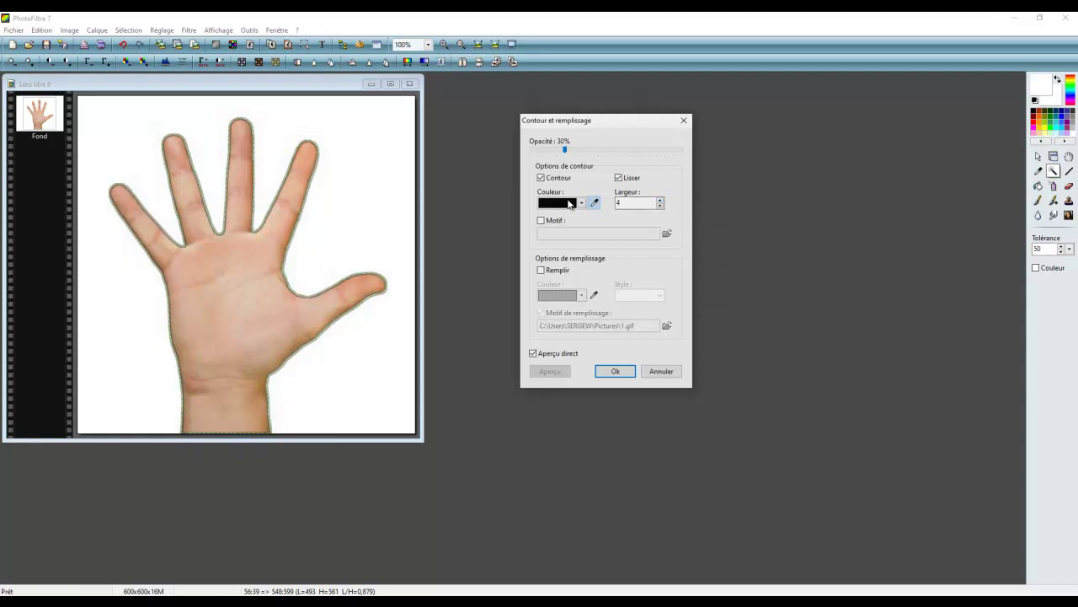
pyautogui.click(660, 207)
pyautogui.click(661, 207)
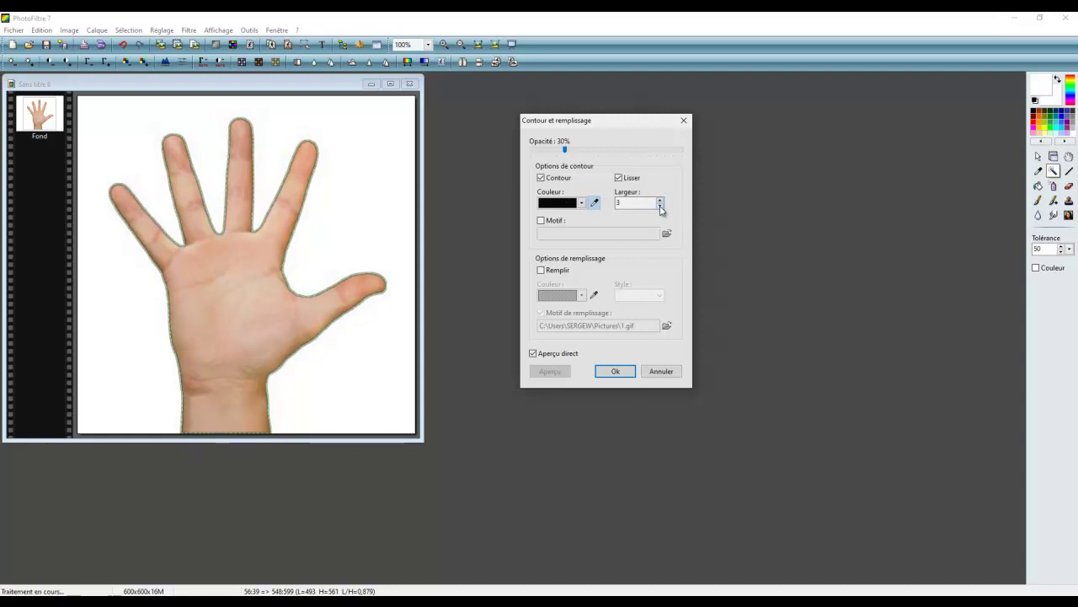
# Step: Enable the fill and use 1.png from Téléchargements as the fill pattern
pyautogui.click(541, 270)
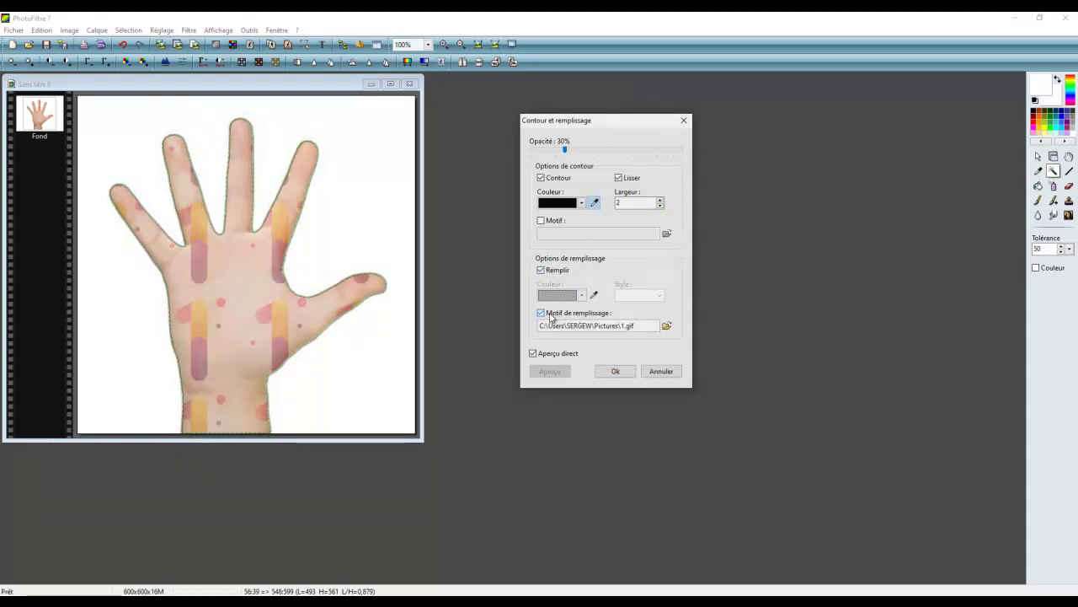
pyautogui.click(666, 325)
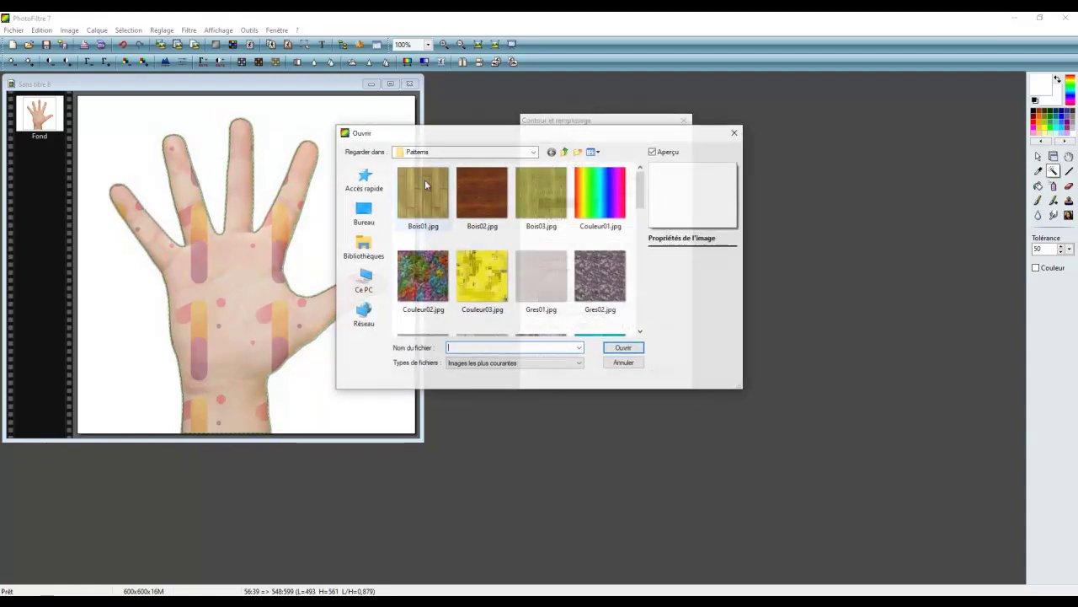
pyautogui.click(533, 152)
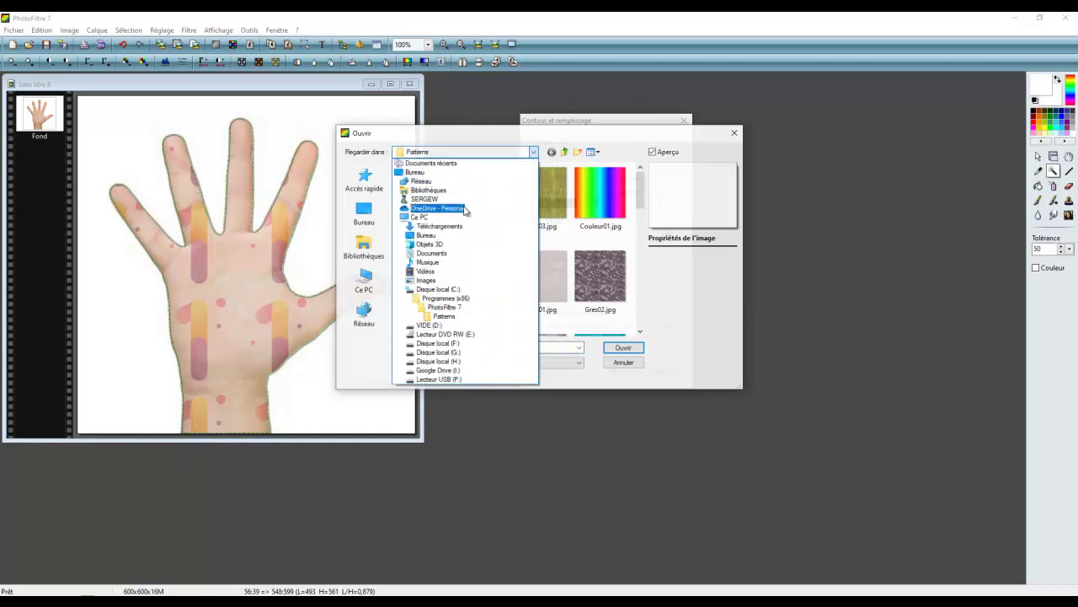
pyautogui.click(463, 228)
pyautogui.click(414, 193)
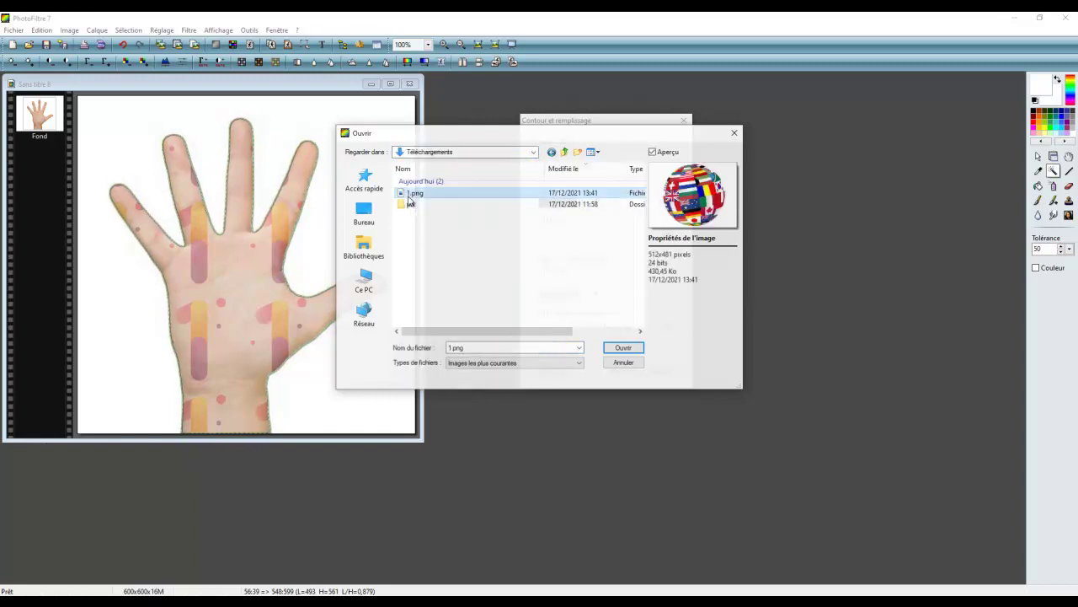
pyautogui.click(632, 347)
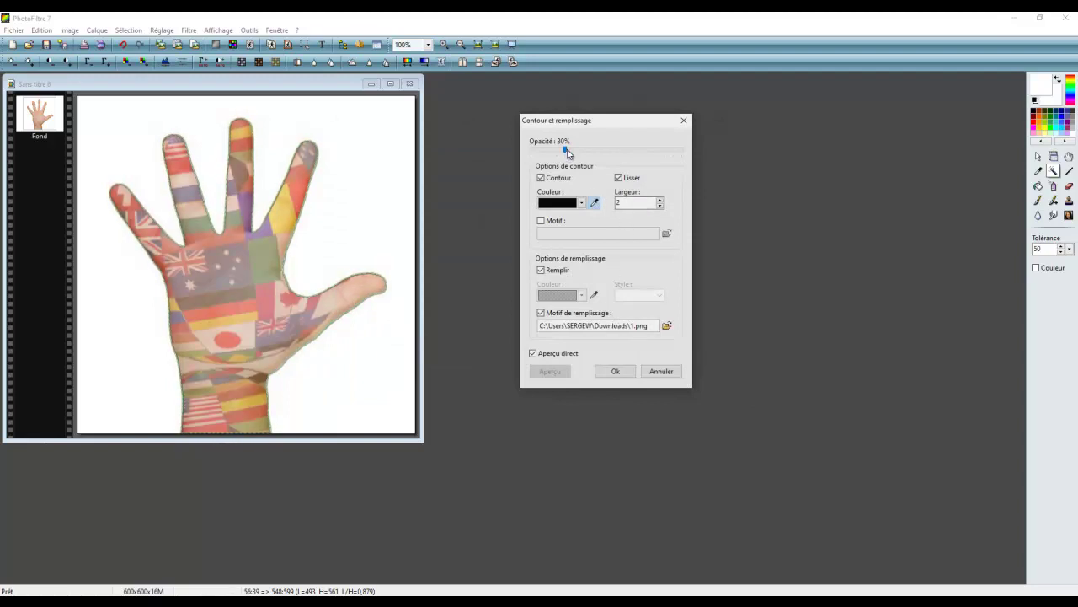
# Step: Try the fill at 100% and 20% opacity, settle on 36% and apply the outline and fill to the hand
pyautogui.moveTo(568, 153); pyautogui.dragTo(682, 151)
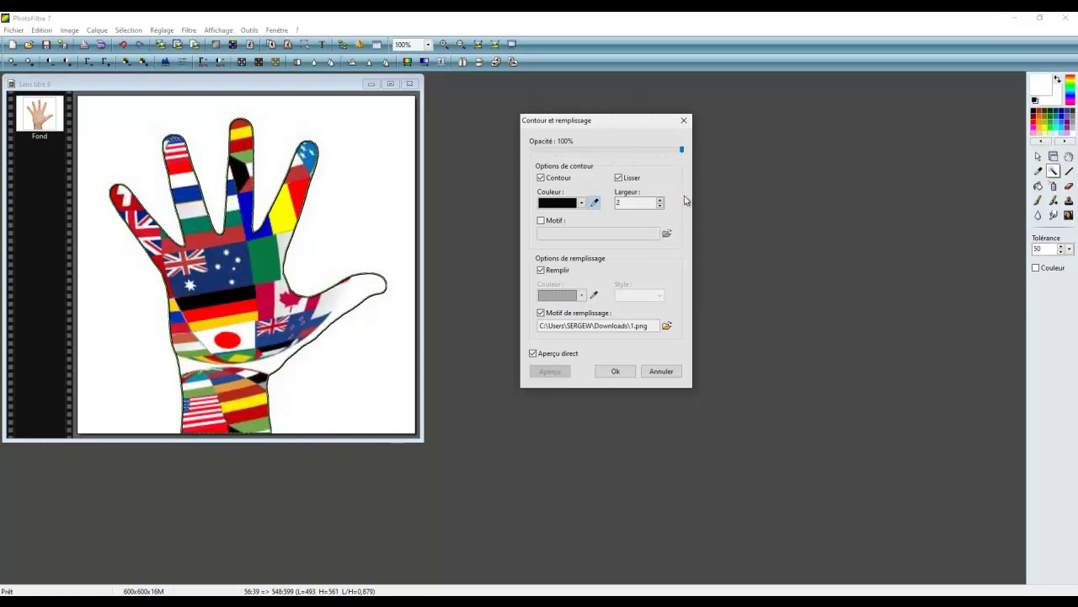
pyautogui.moveTo(681, 150); pyautogui.dragTo(548, 150)
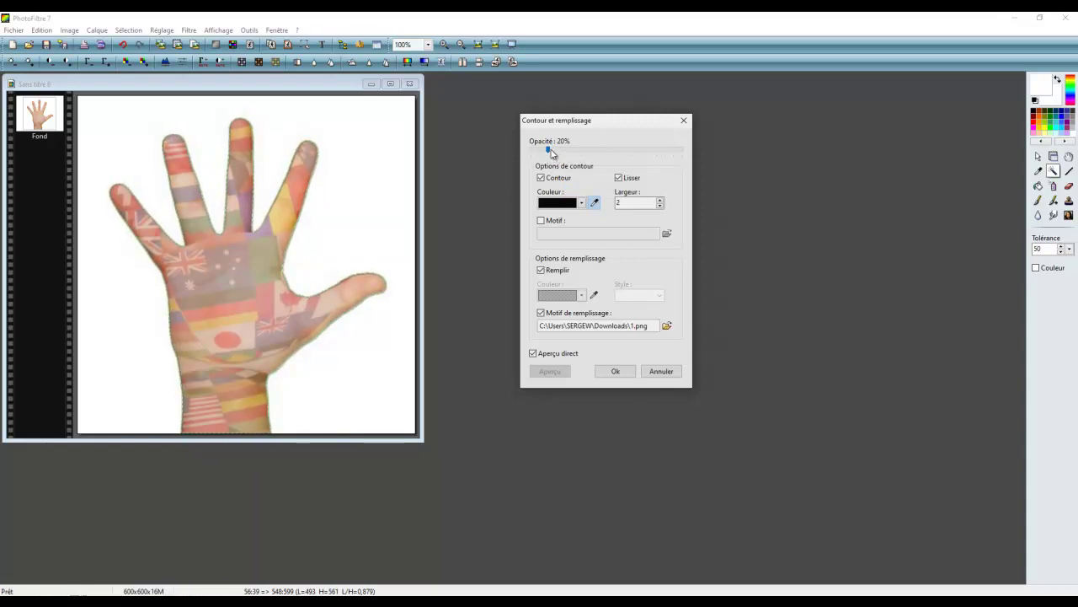
pyautogui.moveTo(552, 153); pyautogui.dragTo(573, 149)
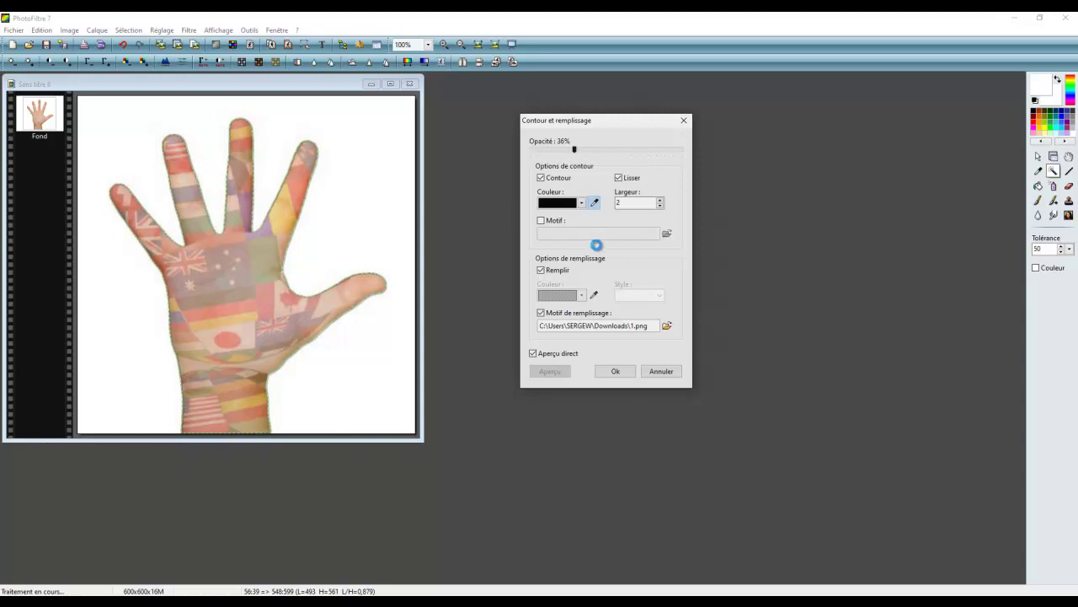
pyautogui.click(614, 372)
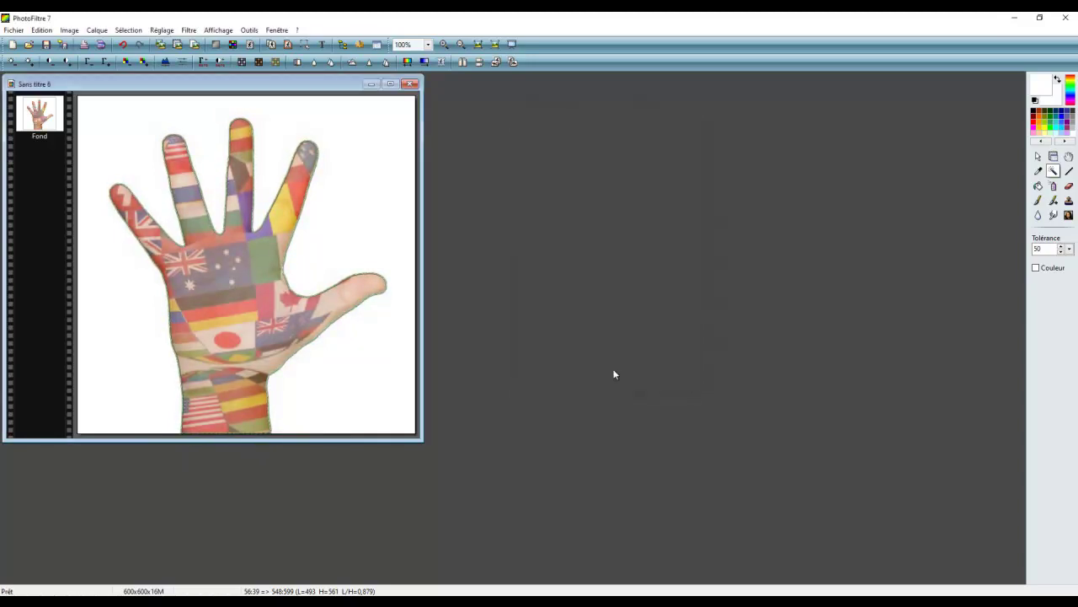